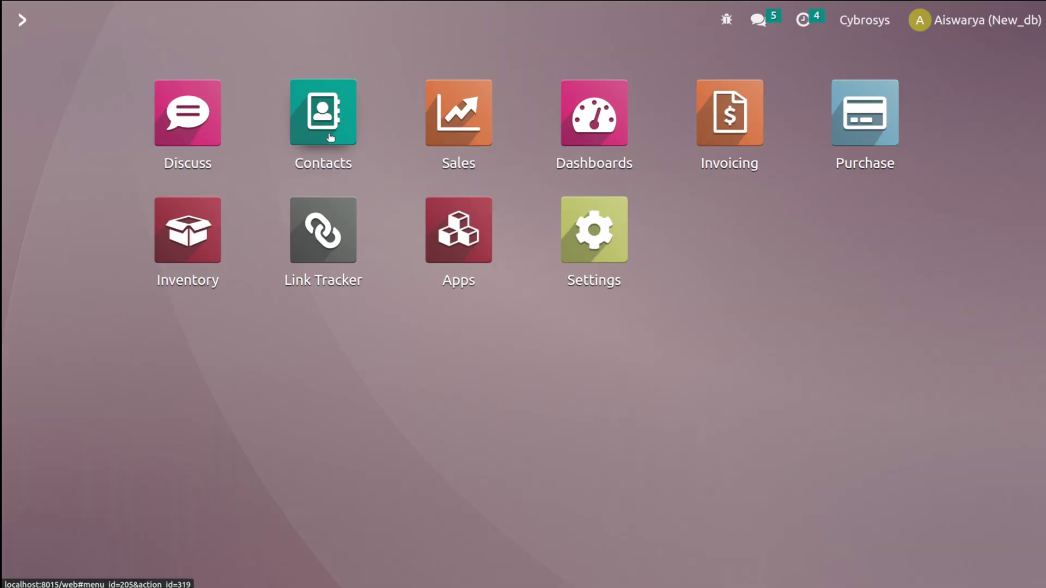
- Open Contacts and browse the kanban cards from Azure Interior down to My Company
{"action": "left_click", "coordinate": [330, 137]}
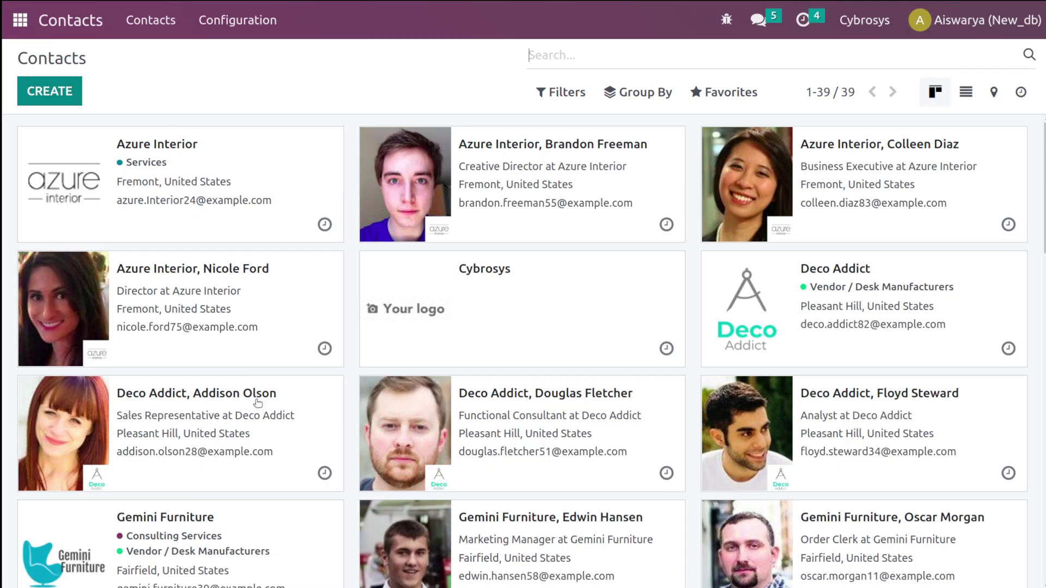
{"action": "scroll", "coordinate": [258, 403], "scroll_direction": "down", "scroll_amount": 3}
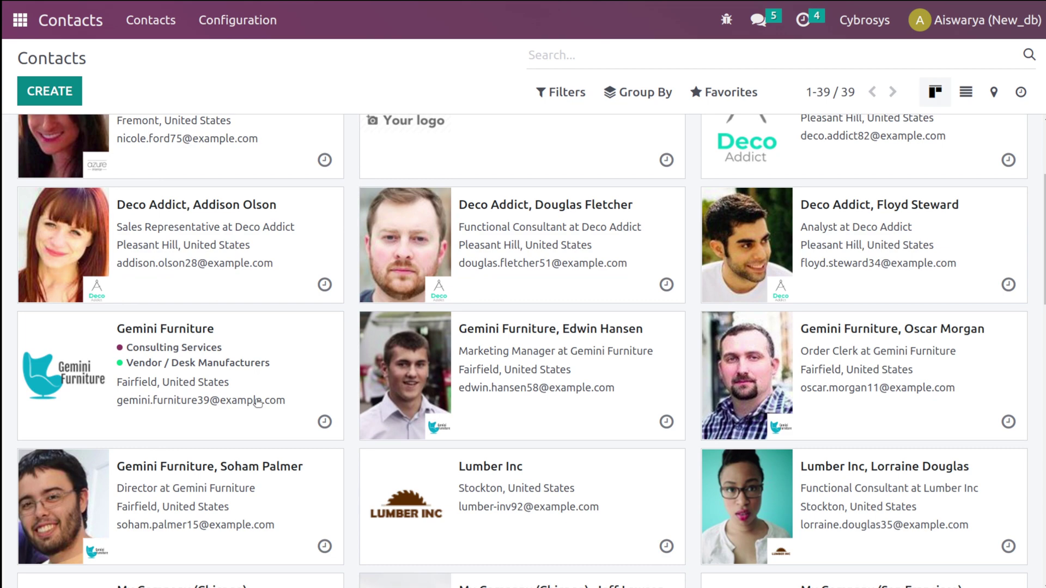
{"action": "scroll", "coordinate": [258, 403], "scroll_direction": "up", "scroll_amount": 3}
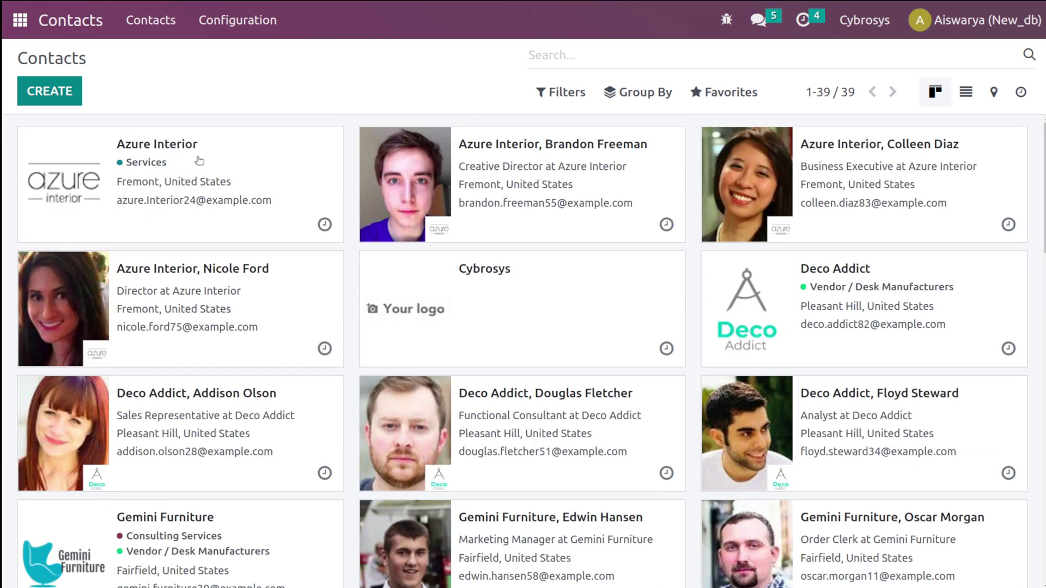
{"action": "scroll", "coordinate": [804, 427], "scroll_direction": "down", "scroll_amount": 5}
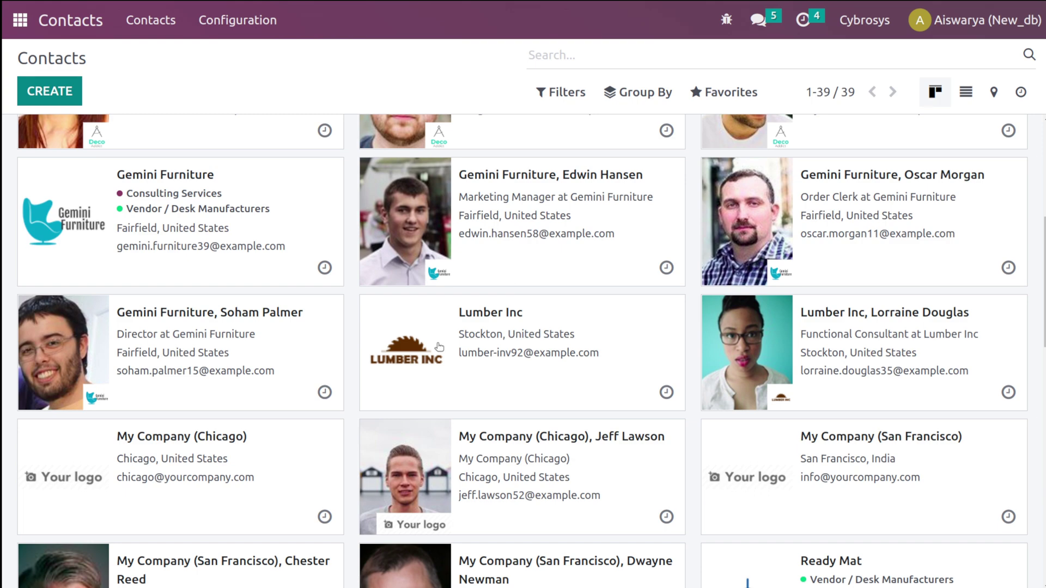
{"action": "scroll", "coordinate": [439, 347], "scroll_direction": "up", "scroll_amount": 5}
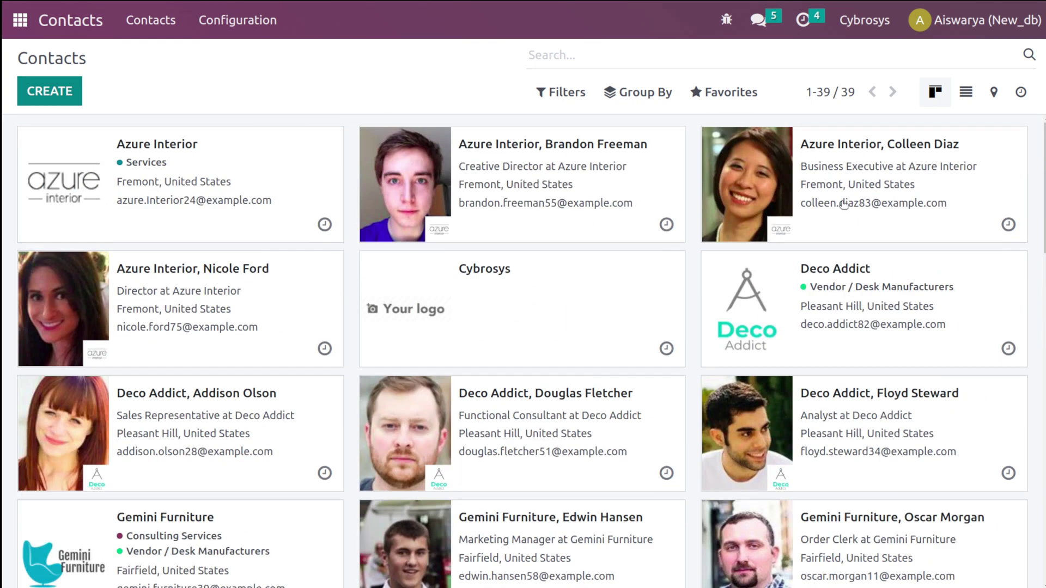
- Cycle the contacts through List and Map views, ending in the Activity view
{"action": "left_click", "coordinate": [974, 101]}
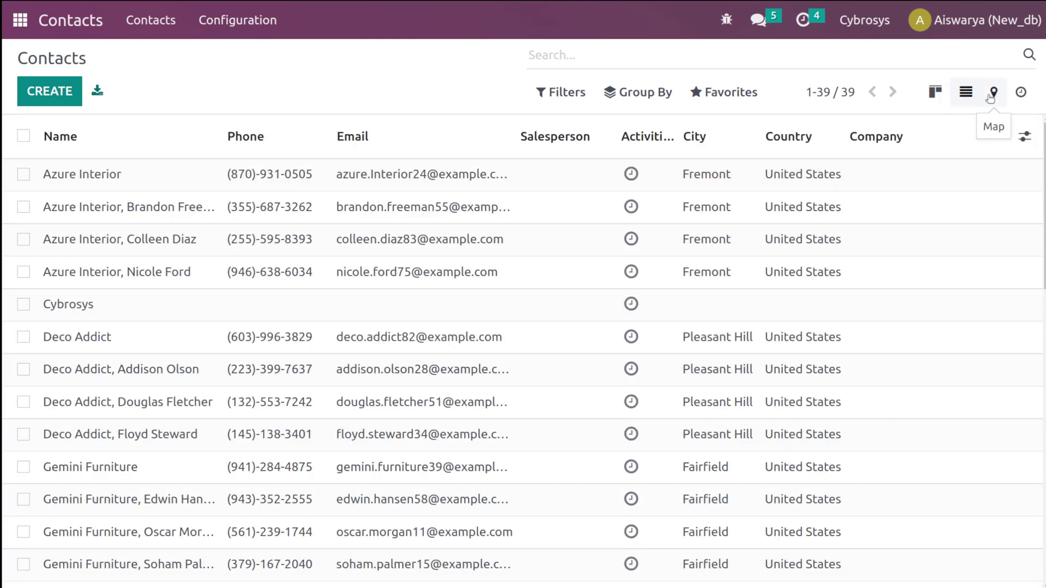
{"action": "left_click", "coordinate": [994, 95]}
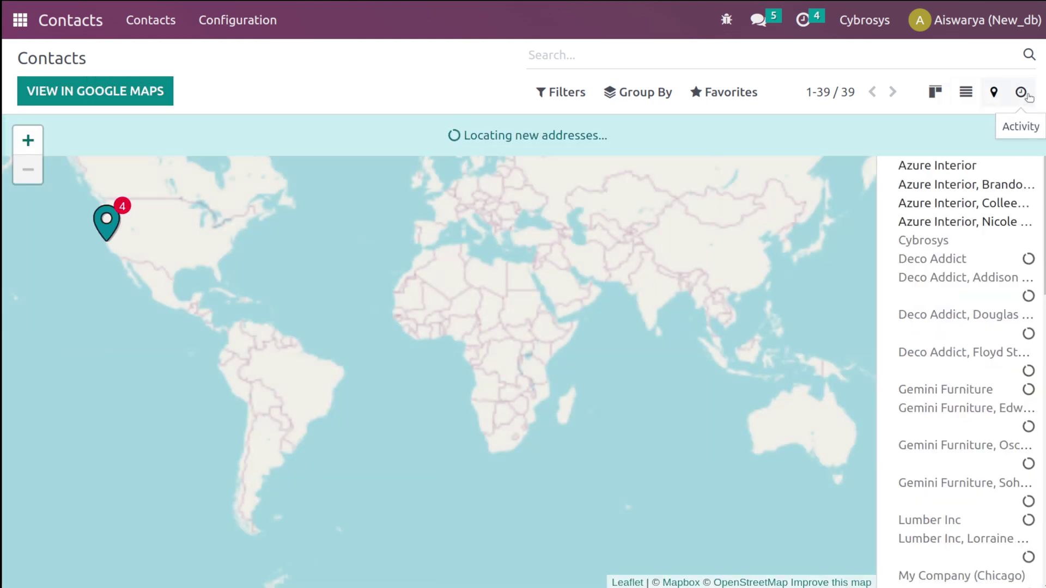
{"action": "left_click", "coordinate": [1022, 94]}
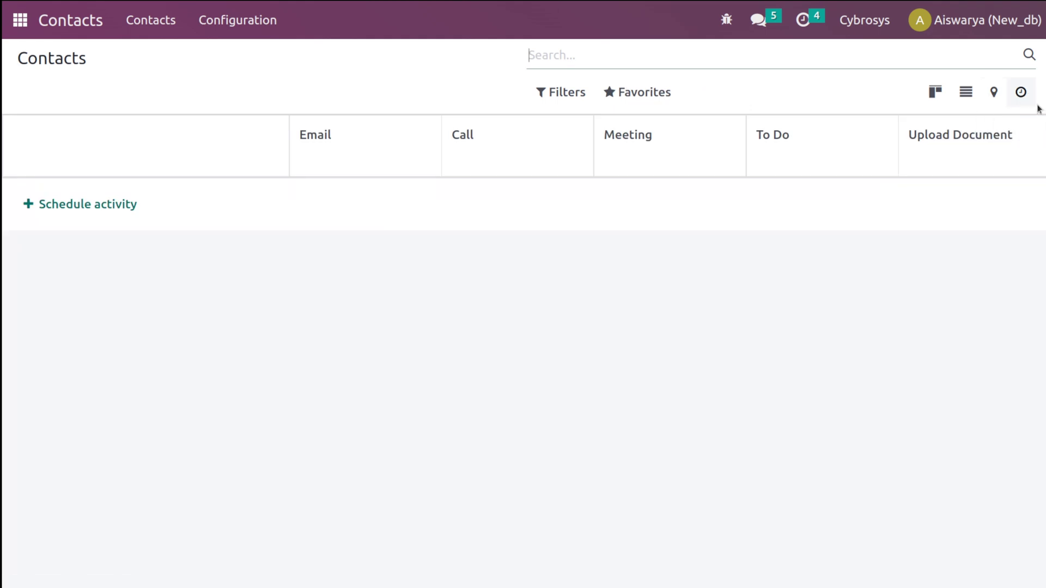
- Schedule a Call activity for Azure Interior due 02/20/2023
{"action": "left_click", "coordinate": [82, 205]}
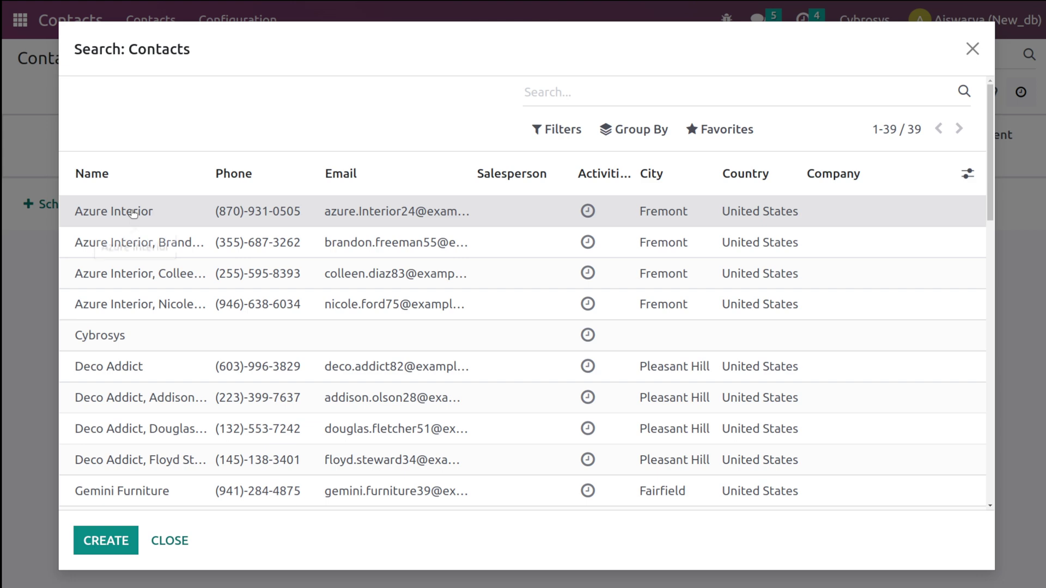
{"action": "left_click", "coordinate": [132, 212]}
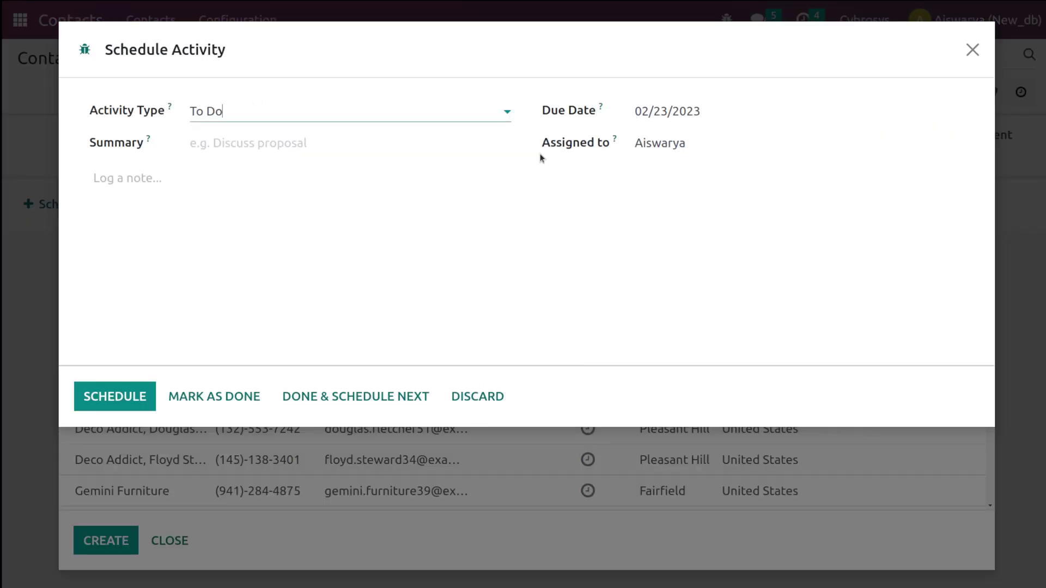
{"action": "left_click", "coordinate": [264, 102]}
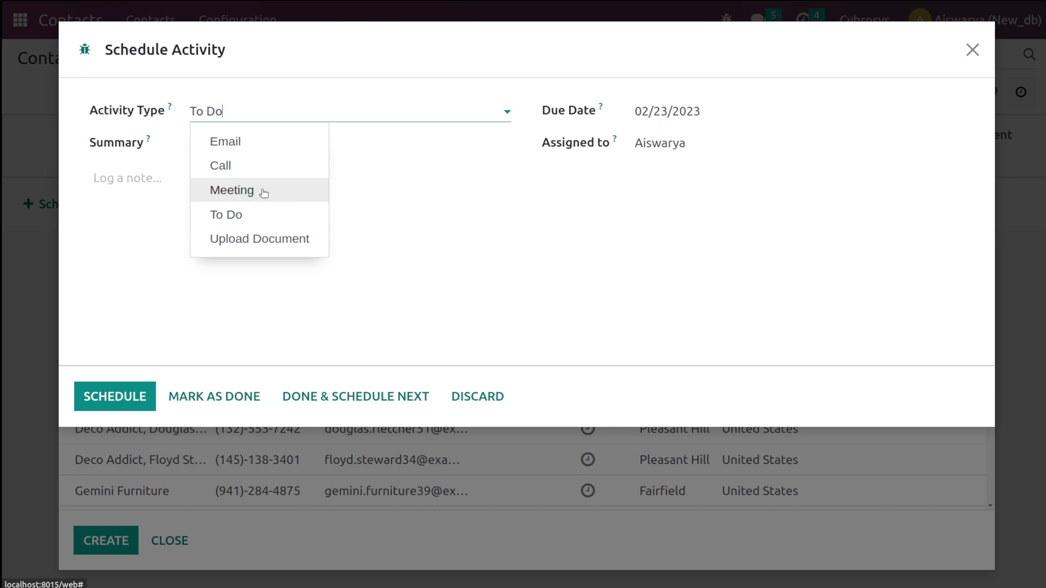
{"action": "left_click", "coordinate": [259, 163]}
{"action": "left_click", "coordinate": [248, 143]}
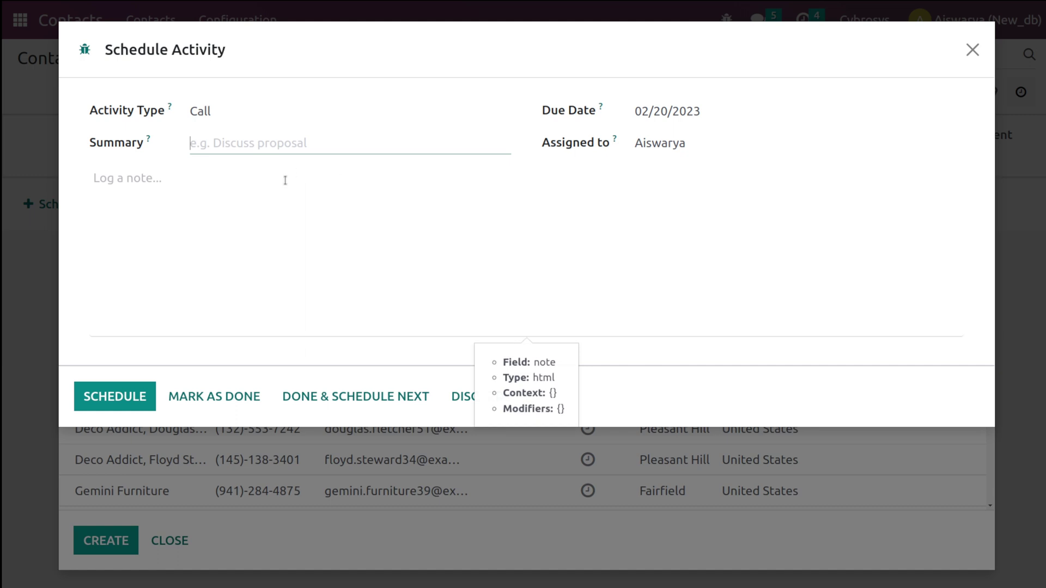
{"action": "left_click", "coordinate": [126, 403]}
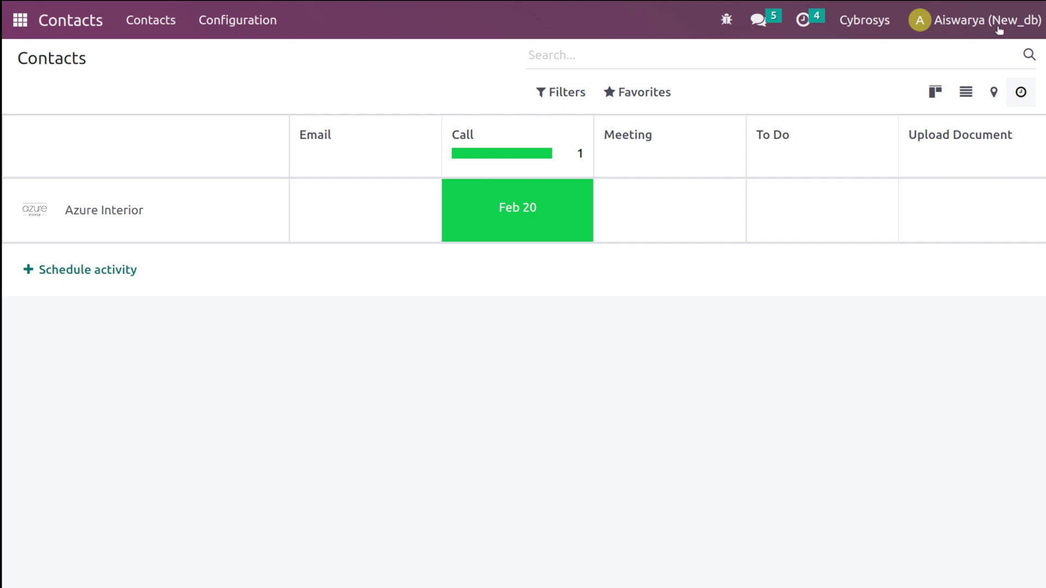
- Show contacts on the map, zooming into the Bay Area then out to California and Nevada
{"action": "left_click", "coordinate": [993, 93]}
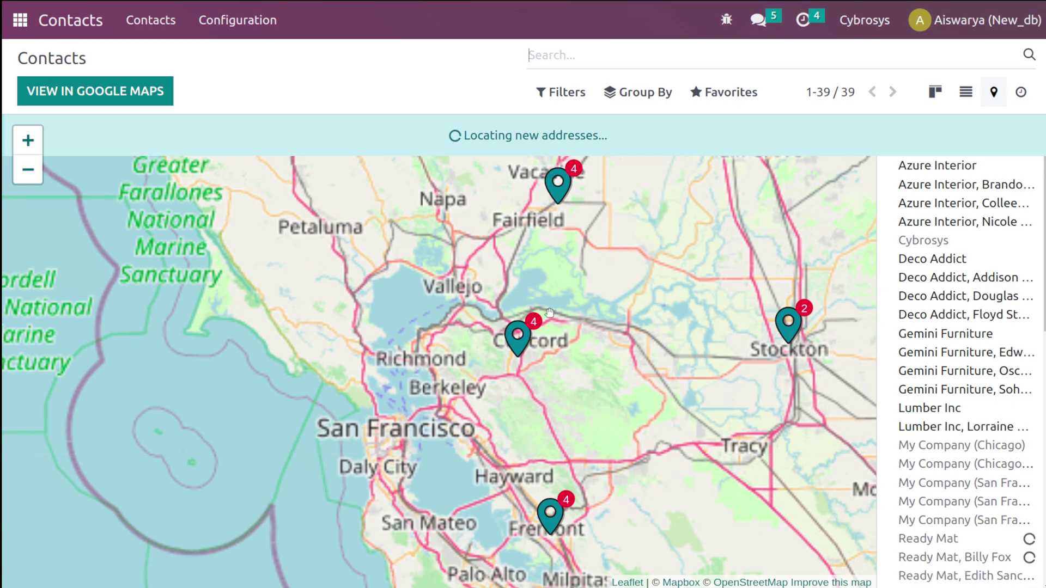
{"action": "scroll", "coordinate": [550, 313], "scroll_direction": "up", "scroll_amount": 2}
{"action": "scroll", "coordinate": [550, 312], "scroll_direction": "up", "scroll_amount": 1}
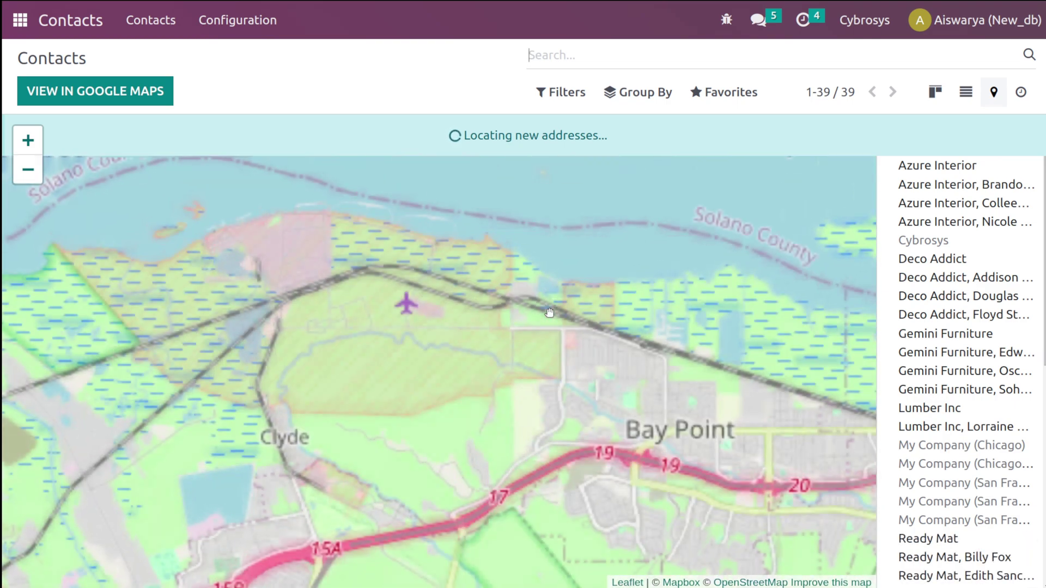
{"action": "scroll", "coordinate": [550, 312], "scroll_direction": "down", "scroll_amount": 2}
{"action": "scroll", "coordinate": [550, 312], "scroll_direction": "down", "scroll_amount": 2}
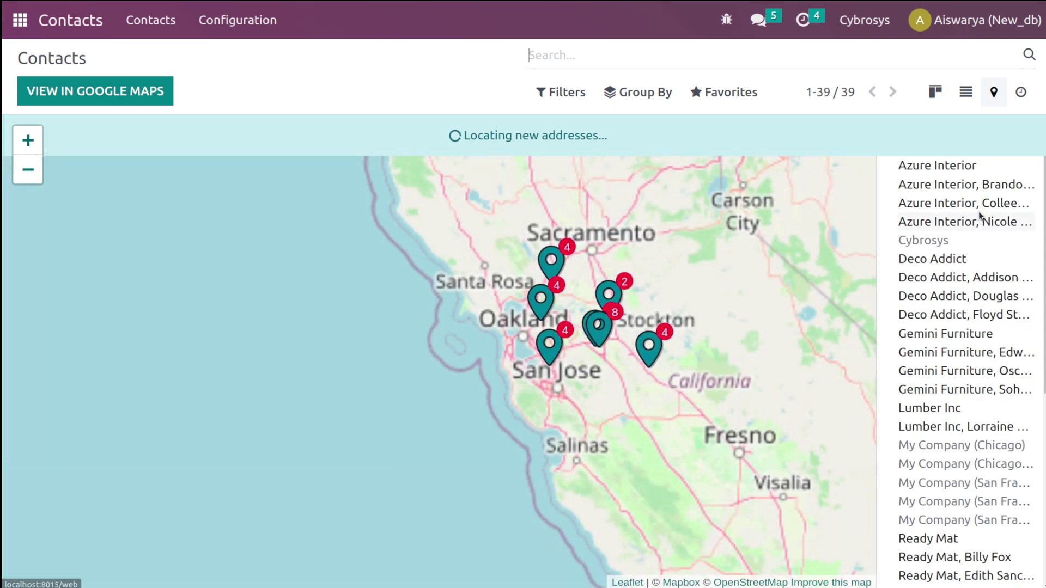
{"action": "scroll", "coordinate": [920, 211], "scroll_direction": "down", "scroll_amount": 5}
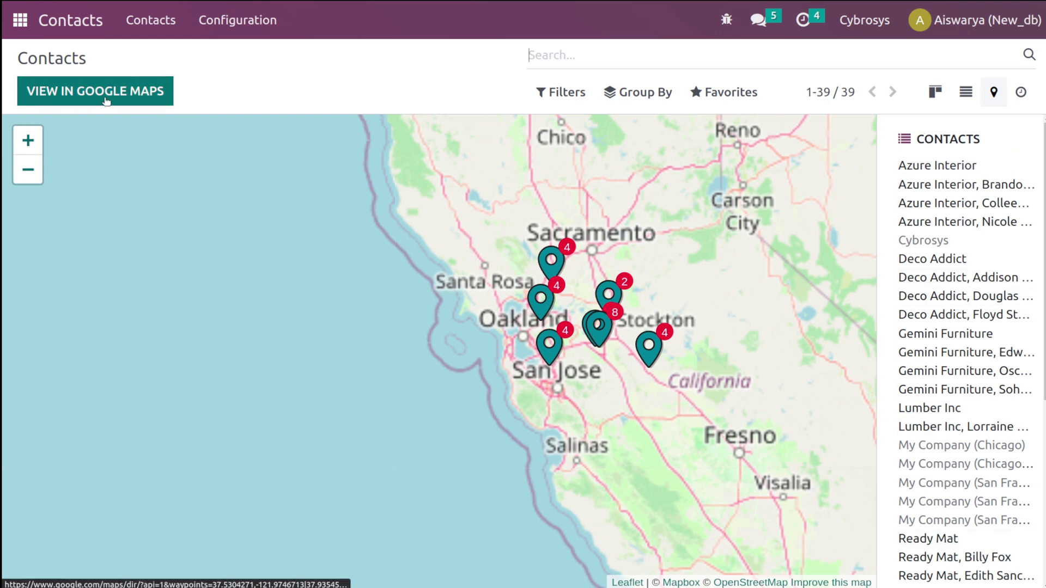
{"action": "left_click", "coordinate": [23, 141]}
{"action": "left_click", "coordinate": [23, 141]}
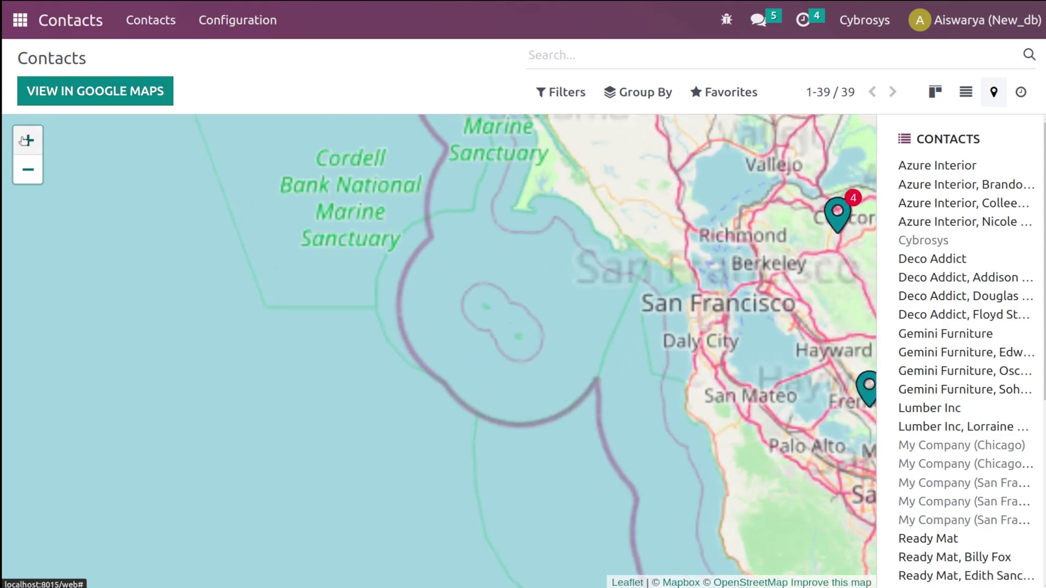
{"action": "left_click", "coordinate": [24, 172]}
{"action": "left_click", "coordinate": [25, 172]}
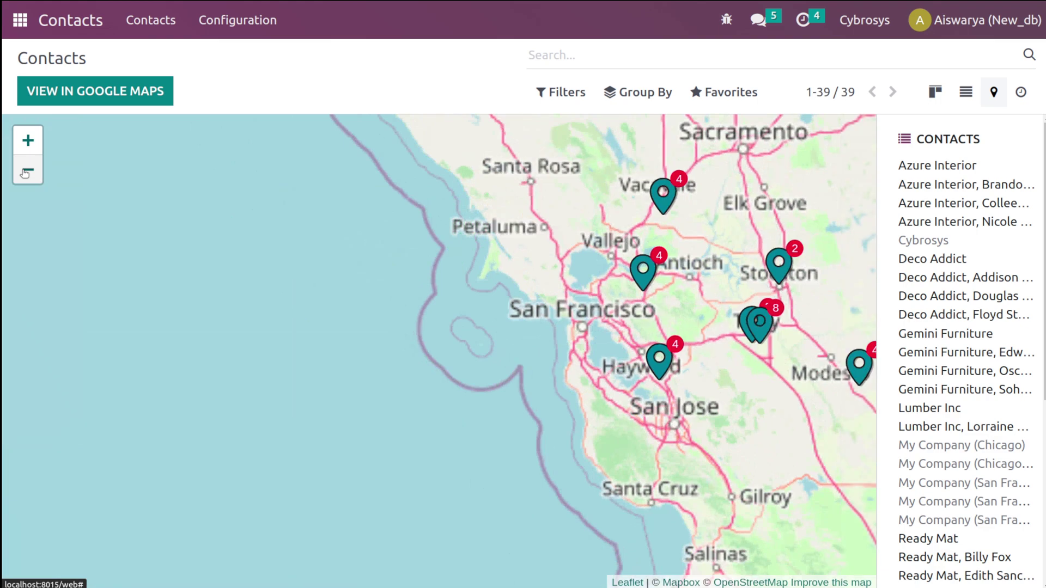
{"action": "left_click", "coordinate": [25, 172]}
{"action": "left_click", "coordinate": [25, 172]}
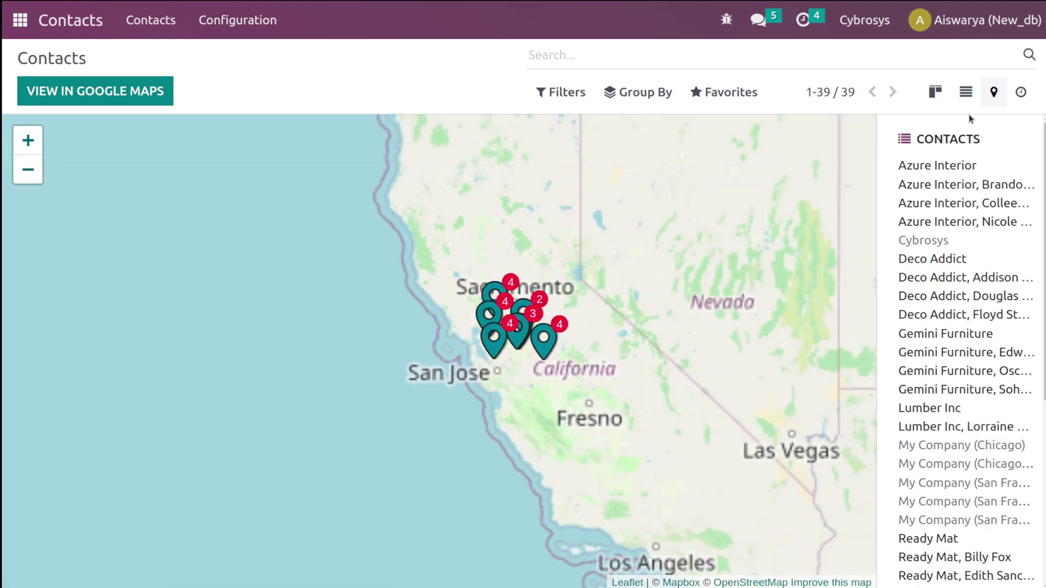
- Return to the contacts list, where Azure Interior's Call appears under Activities
{"action": "left_click", "coordinate": [965, 93]}
{"action": "scroll", "coordinate": [456, 270], "scroll_direction": "down", "scroll_amount": 5}
{"action": "scroll", "coordinate": [456, 265], "scroll_direction": "up", "scroll_amount": 5}
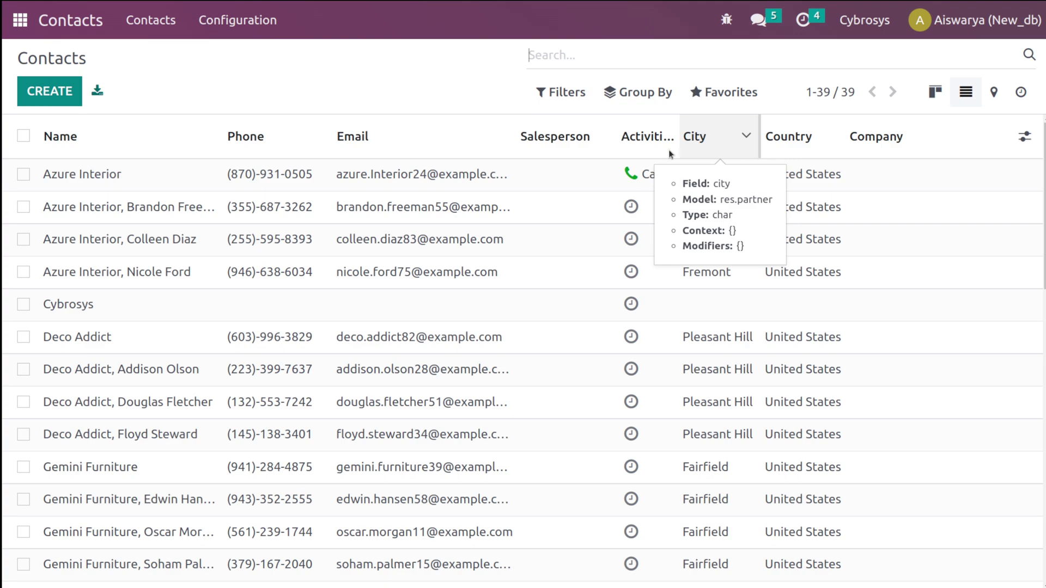
- Start a new contact, toggle it between Individual and Company, then discard it unsaved
{"action": "scroll", "coordinate": [857, 370], "scroll_direction": "down", "scroll_amount": 6}
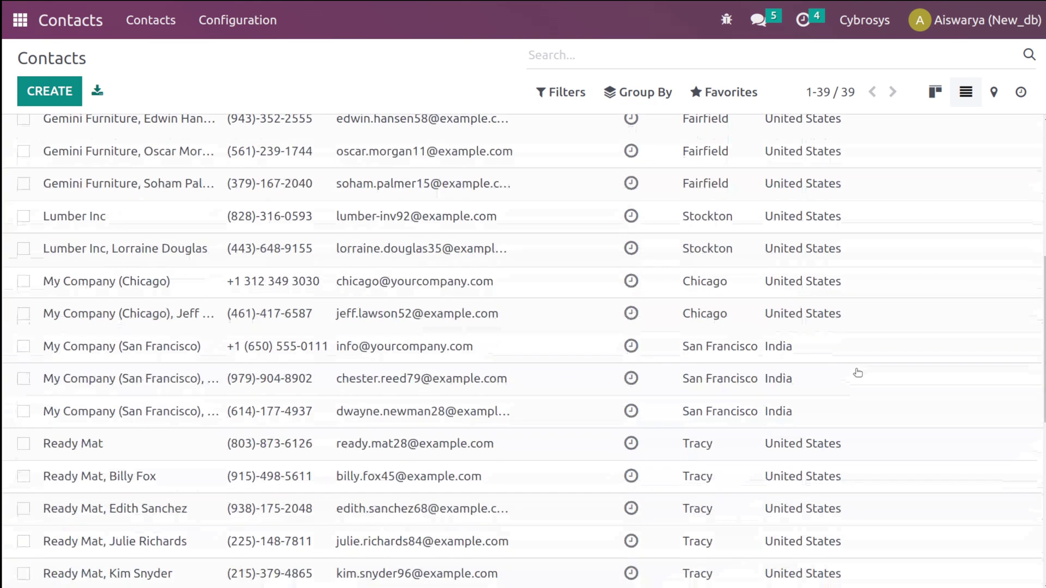
{"action": "scroll", "coordinate": [858, 373], "scroll_direction": "up", "scroll_amount": 6}
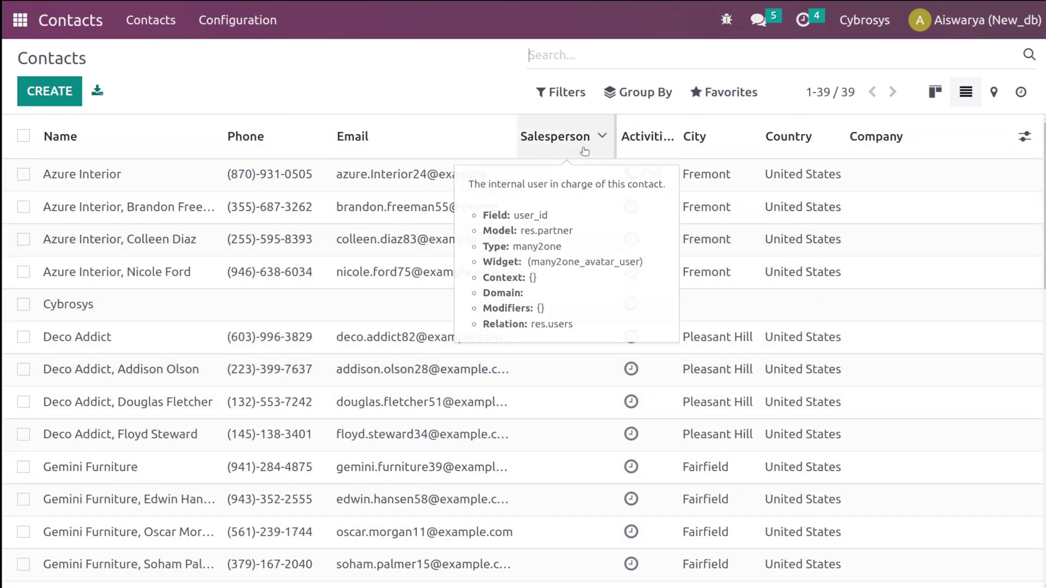
{"action": "left_click", "coordinate": [38, 91]}
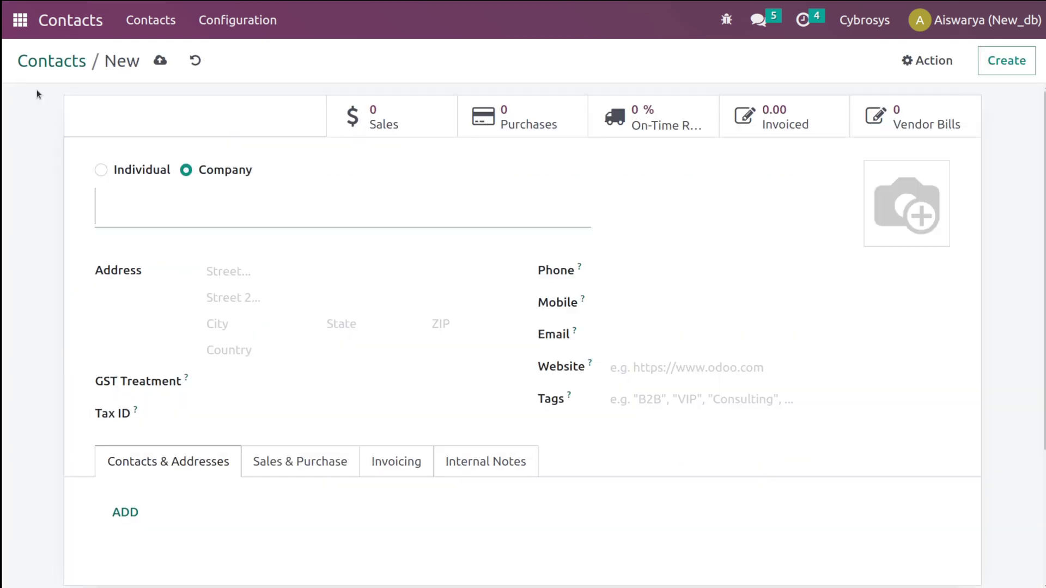
{"action": "scroll", "coordinate": [156, 207], "scroll_direction": "down", "scroll_amount": 3}
{"action": "scroll", "coordinate": [156, 207], "scroll_direction": "up", "scroll_amount": 3}
{"action": "left_click", "coordinate": [101, 170]}
{"action": "left_click", "coordinate": [186, 170]}
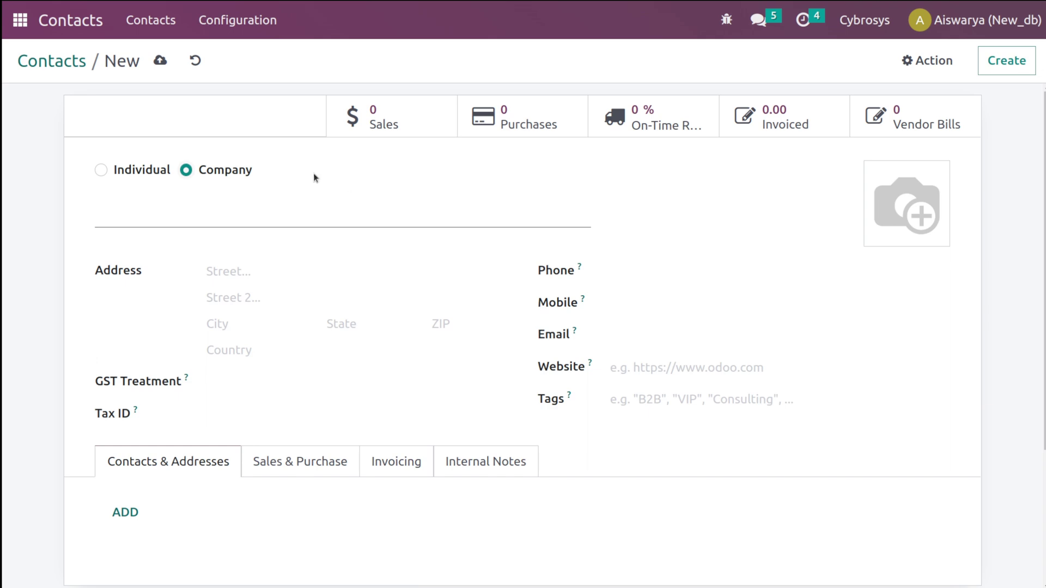
{"action": "left_click", "coordinate": [73, 64]}
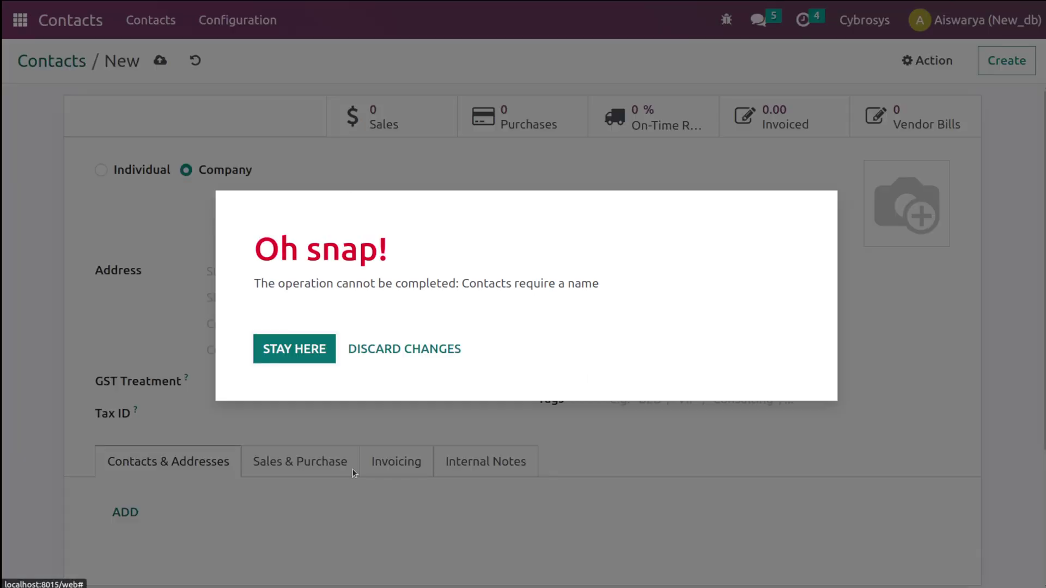
{"action": "left_click", "coordinate": [375, 348]}
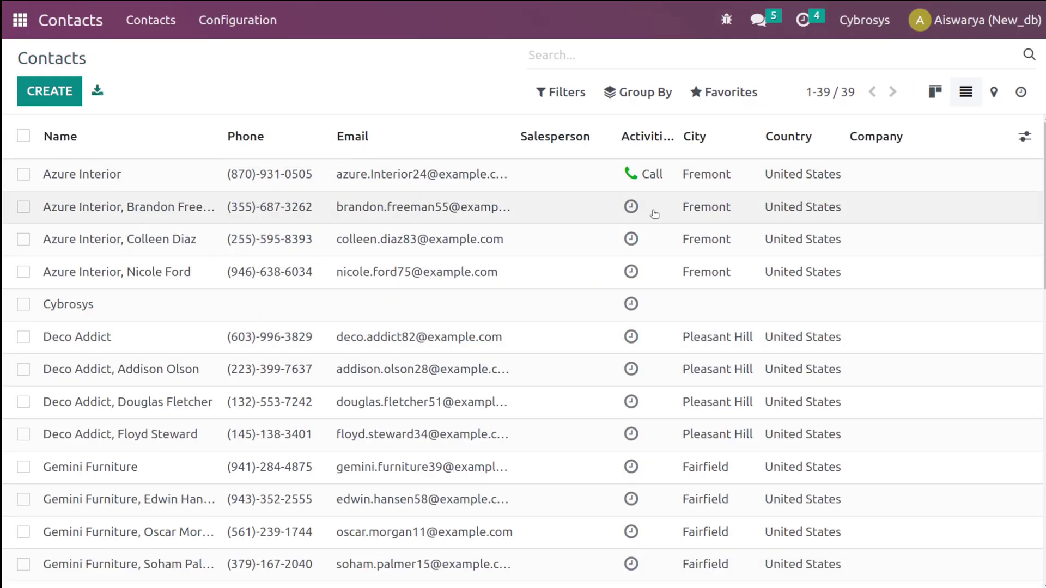
- Switch to the Kanban card view and open a blank new contact form
{"action": "left_click", "coordinate": [946, 92]}
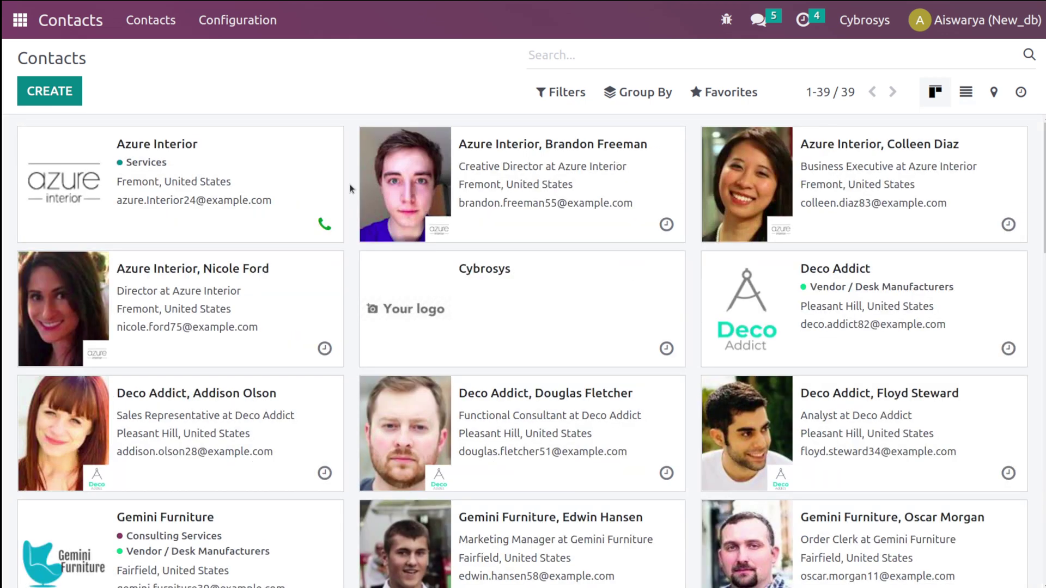
{"action": "left_click", "coordinate": [68, 94]}
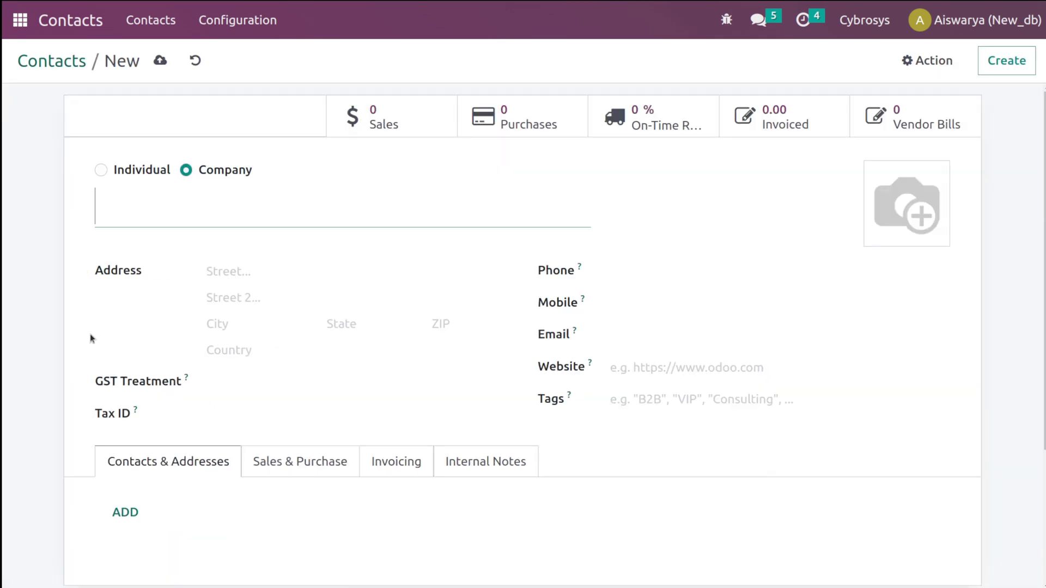
{"action": "left_click", "coordinate": [74, 62]}
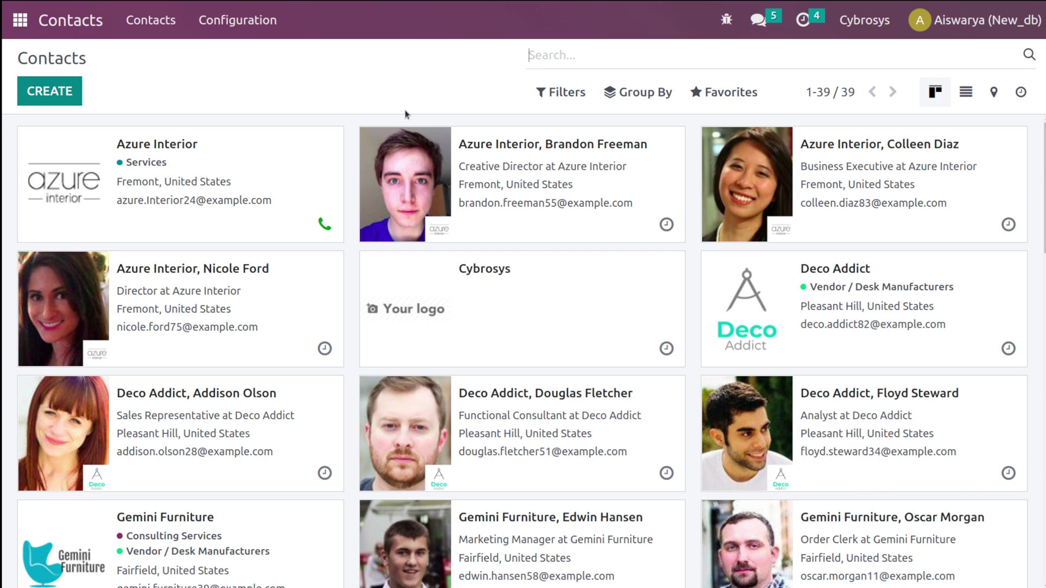
- Create a new contact tag named new with a light-blue colour
{"action": "left_click", "coordinate": [262, 22]}
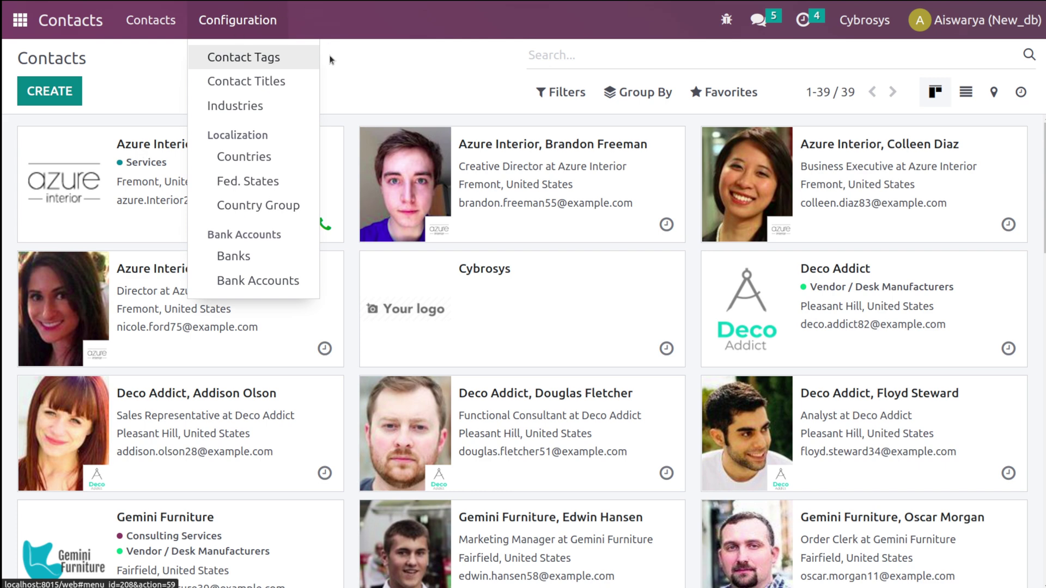
{"action": "left_click", "coordinate": [268, 65]}
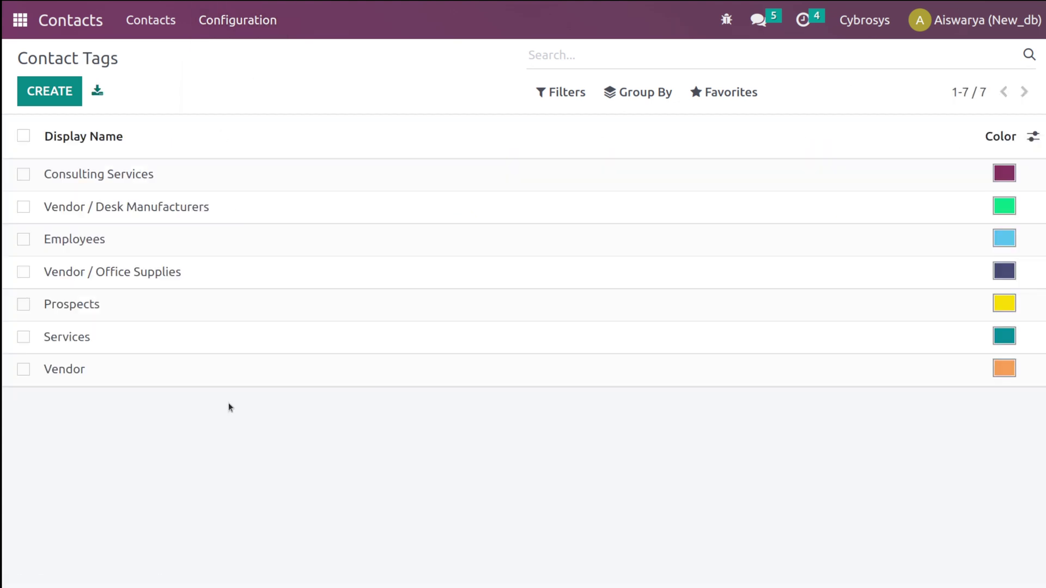
{"action": "left_click", "coordinate": [36, 97]}
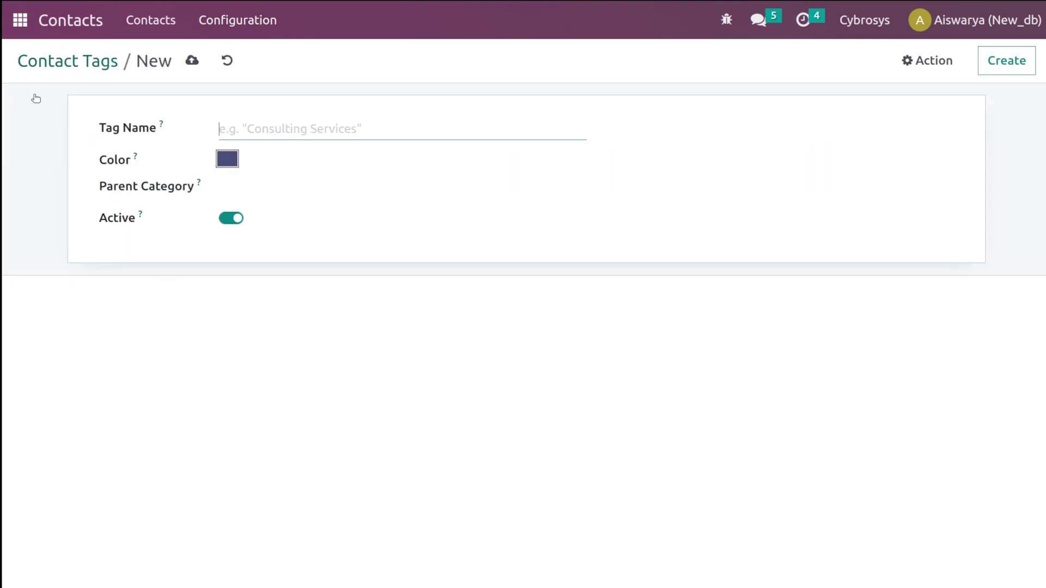
{"action": "type", "text": "new"}
{"action": "left_click", "coordinate": [227, 159]}
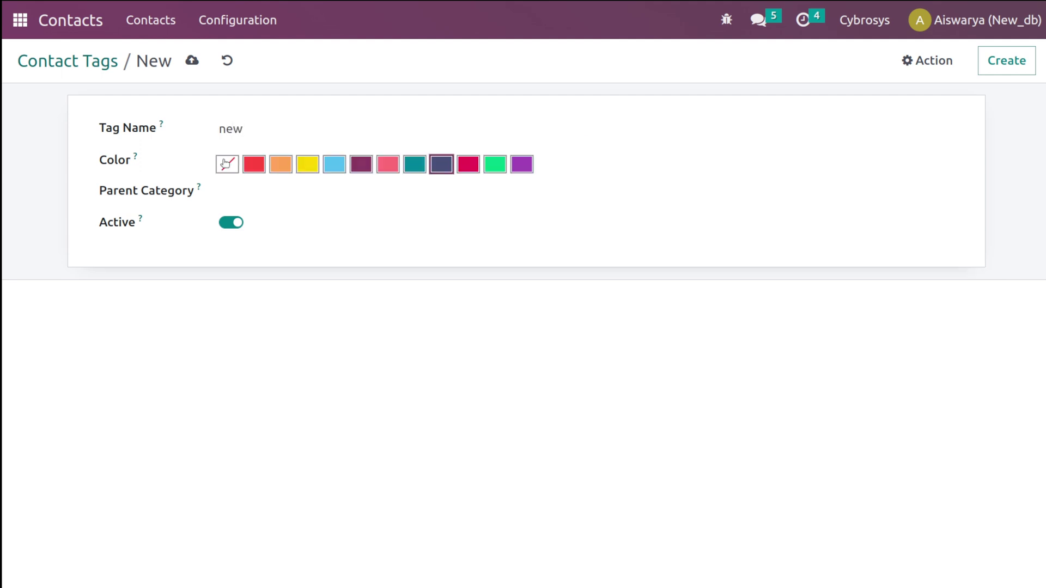
{"action": "left_click", "coordinate": [334, 164]}
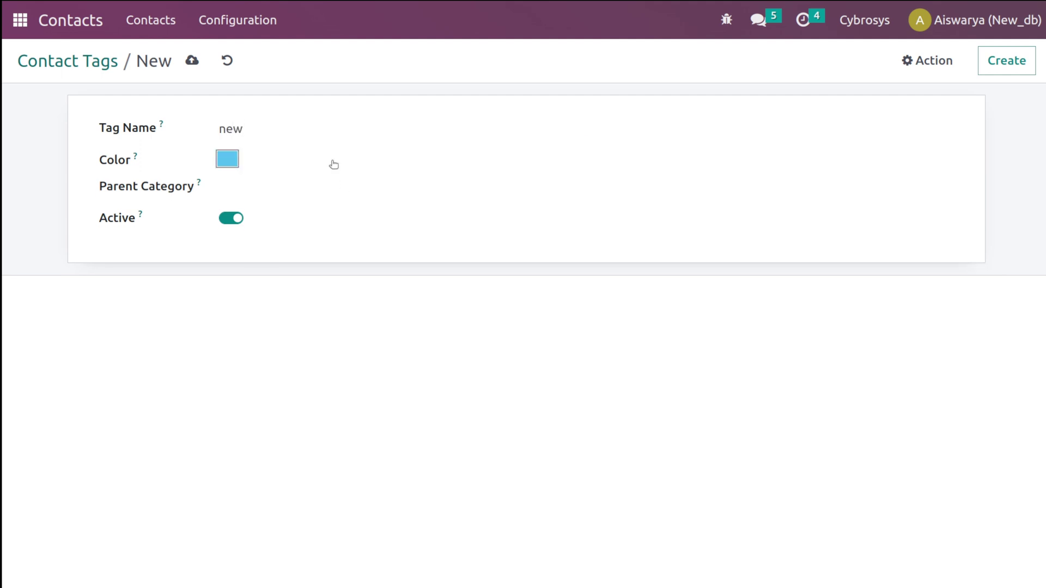
- Set the tag's parent category to Services and save it
{"action": "left_click", "coordinate": [244, 190]}
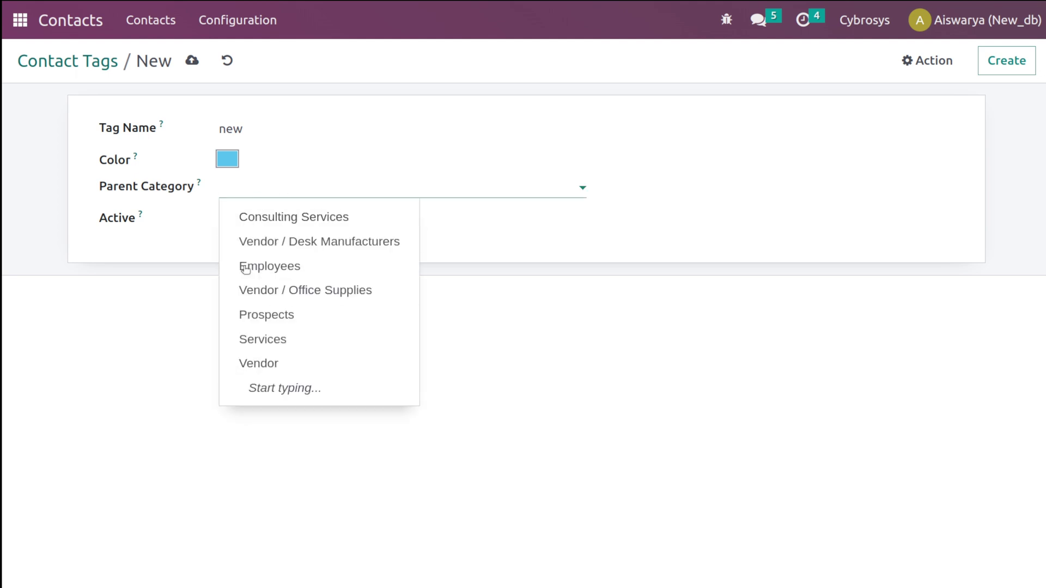
{"action": "left_click", "coordinate": [519, 443]}
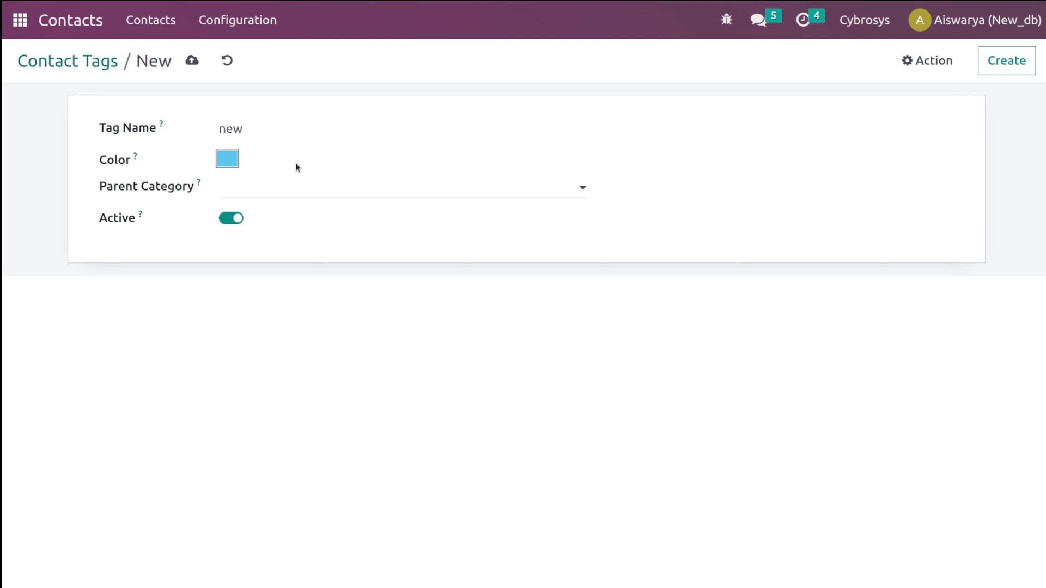
{"action": "left_click", "coordinate": [278, 189]}
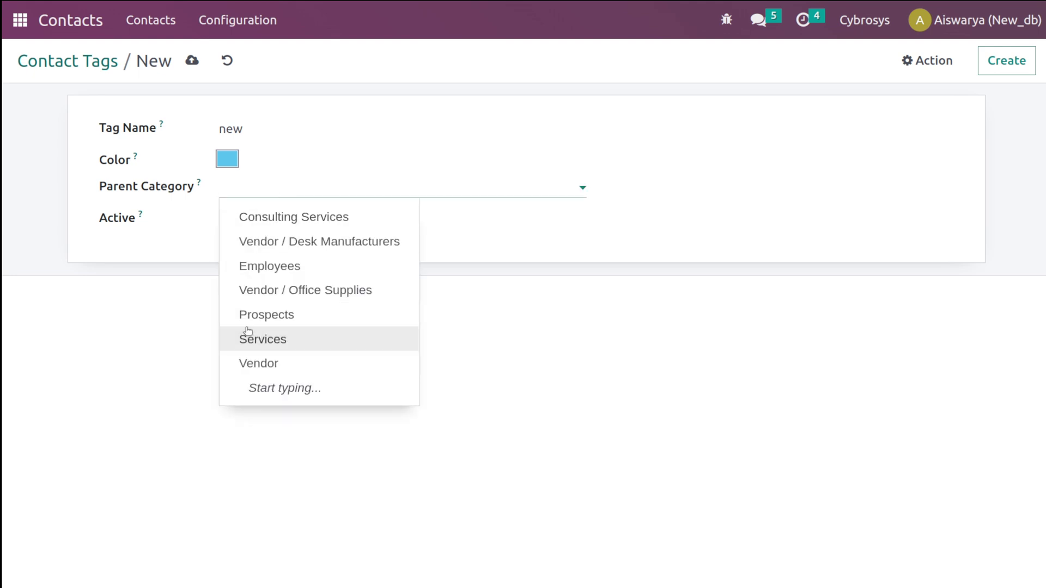
{"action": "left_click", "coordinate": [259, 331]}
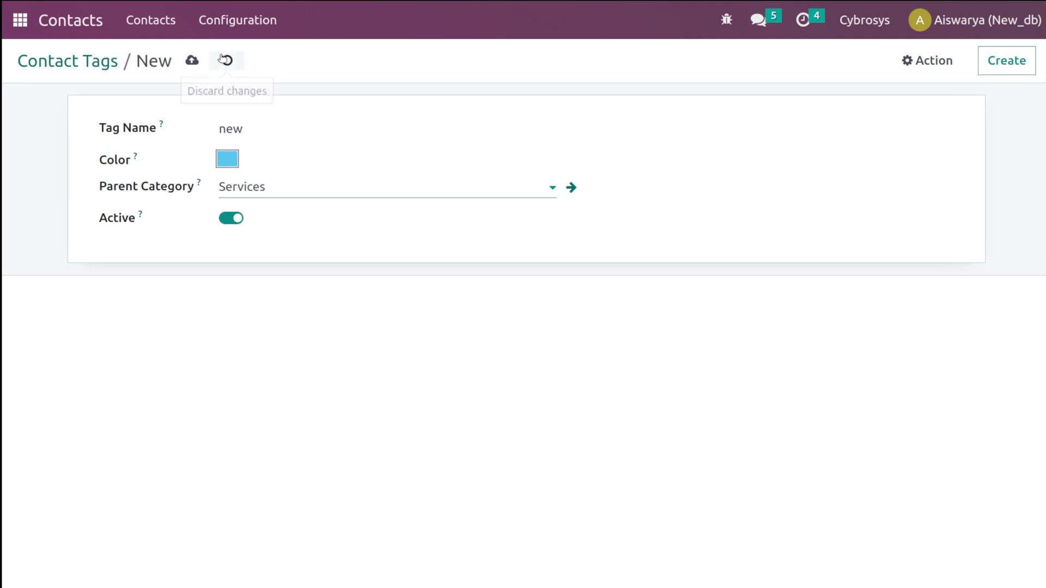
{"action": "left_click", "coordinate": [191, 60]}
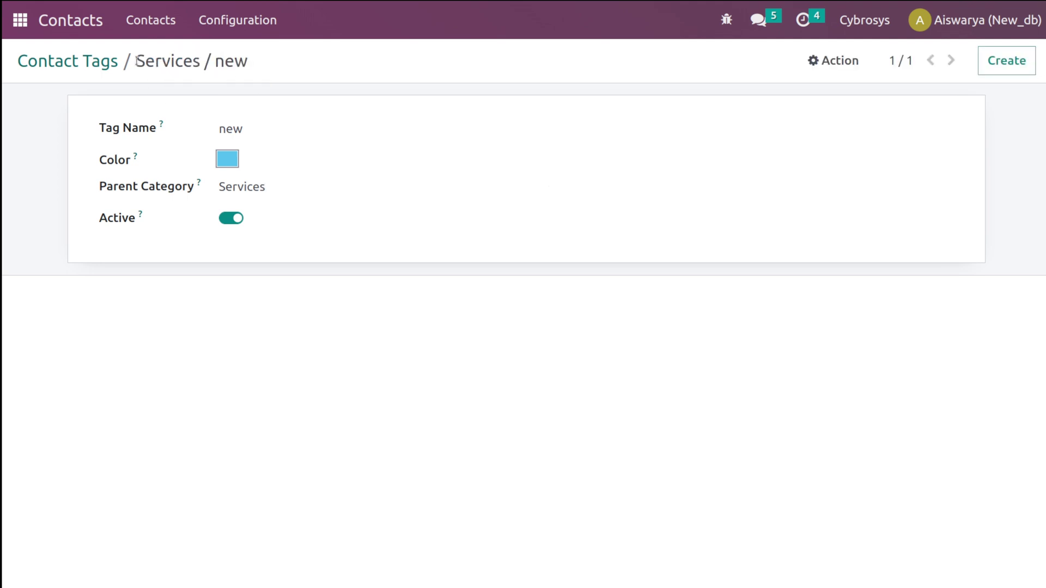
{"action": "left_click", "coordinate": [98, 61]}
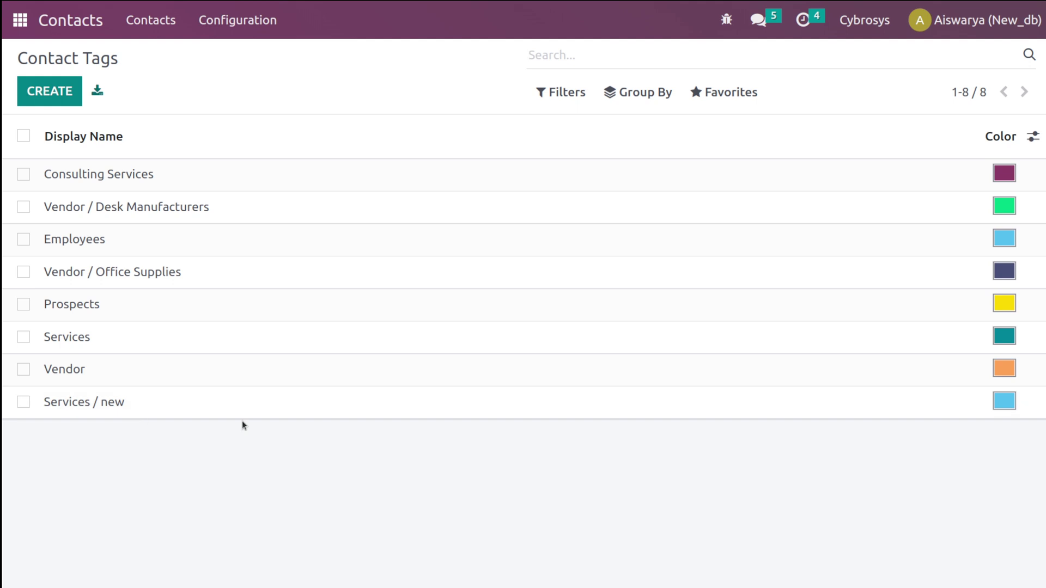
{"action": "left_click", "coordinate": [254, 21]}
- Add a contact title Advocate with abbreviation Adv. and save the row
{"action": "left_click", "coordinate": [246, 81]}
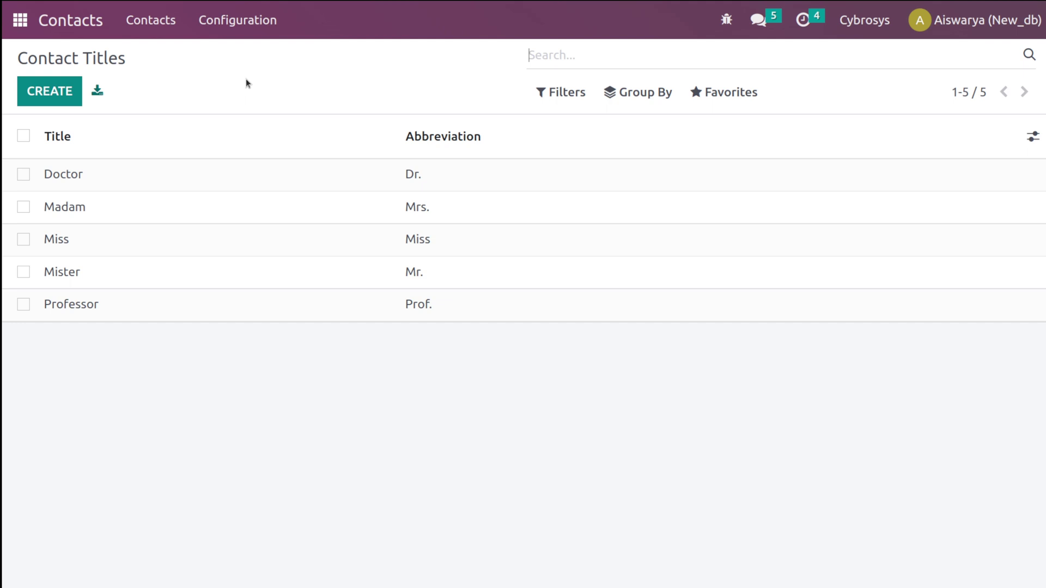
{"action": "left_click", "coordinate": [58, 87]}
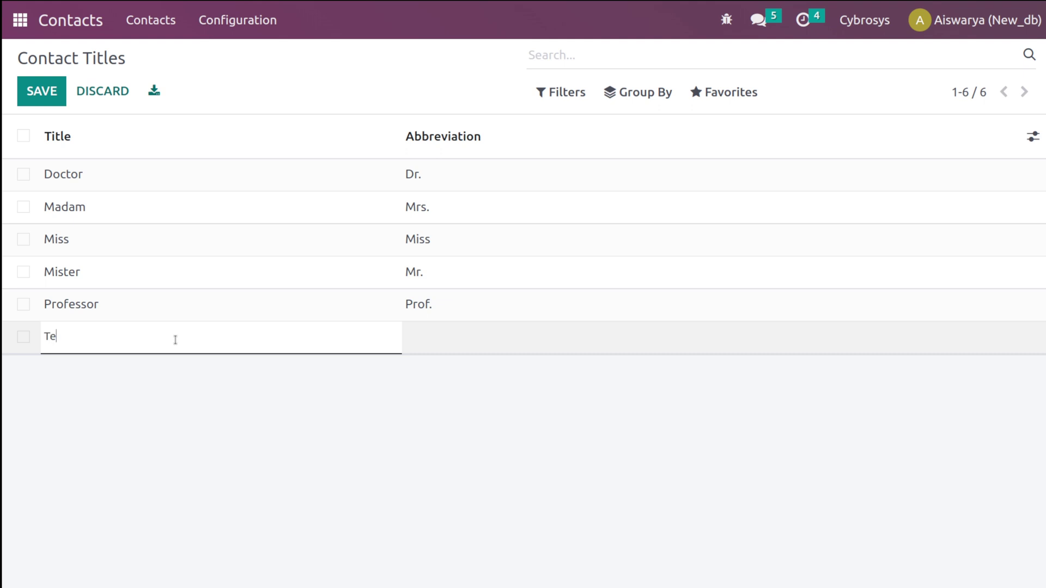
{"action": "type", "text": "Advocat"}
{"action": "left_click", "coordinate": [436, 337]}
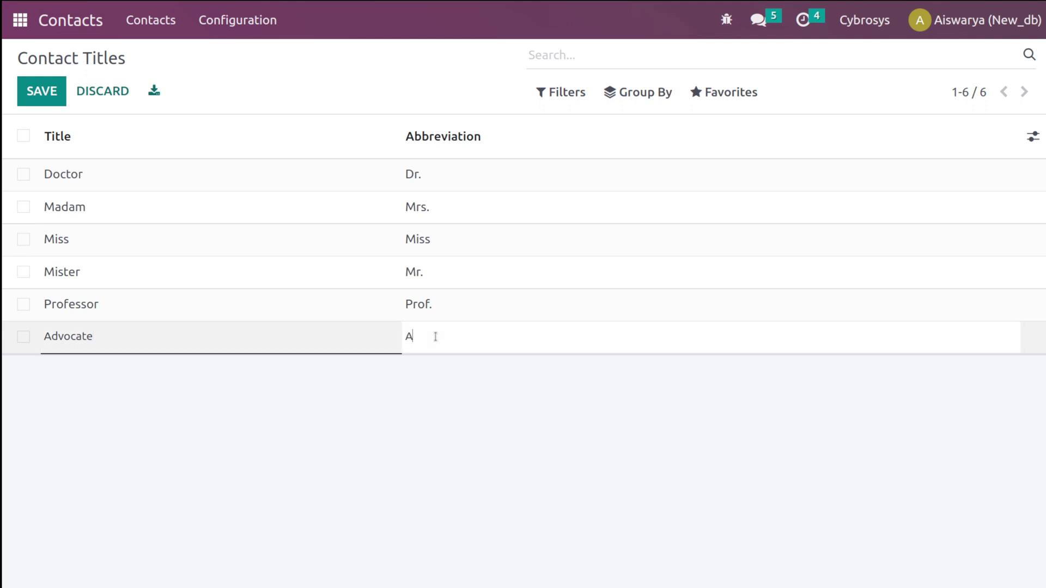
{"action": "type", "text": "Adv."}
{"action": "left_click", "coordinate": [458, 450]}
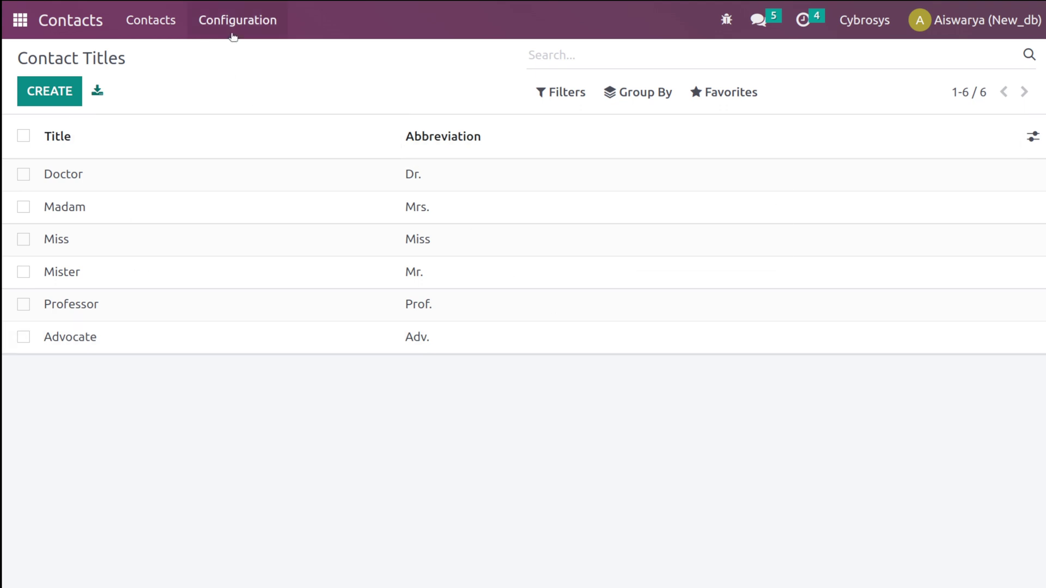
{"action": "left_click", "coordinate": [233, 33]}
- Browse the 21 industries, adding then dropping an empty new industry row
{"action": "left_click", "coordinate": [249, 109]}
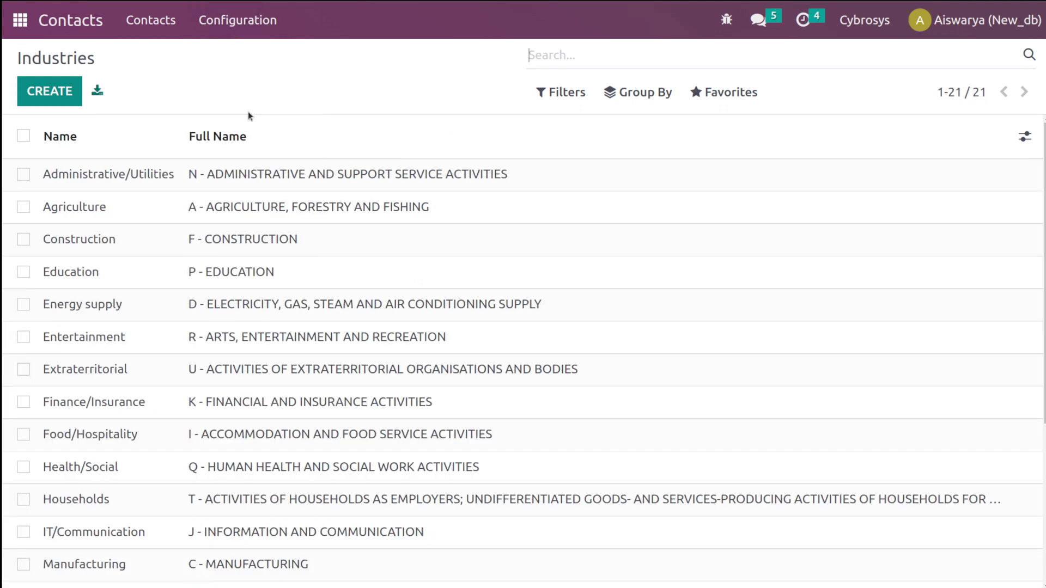
{"action": "scroll", "coordinate": [523, 349], "scroll_direction": "down", "scroll_amount": 5}
{"action": "scroll", "coordinate": [523, 349], "scroll_direction": "up", "scroll_amount": 5}
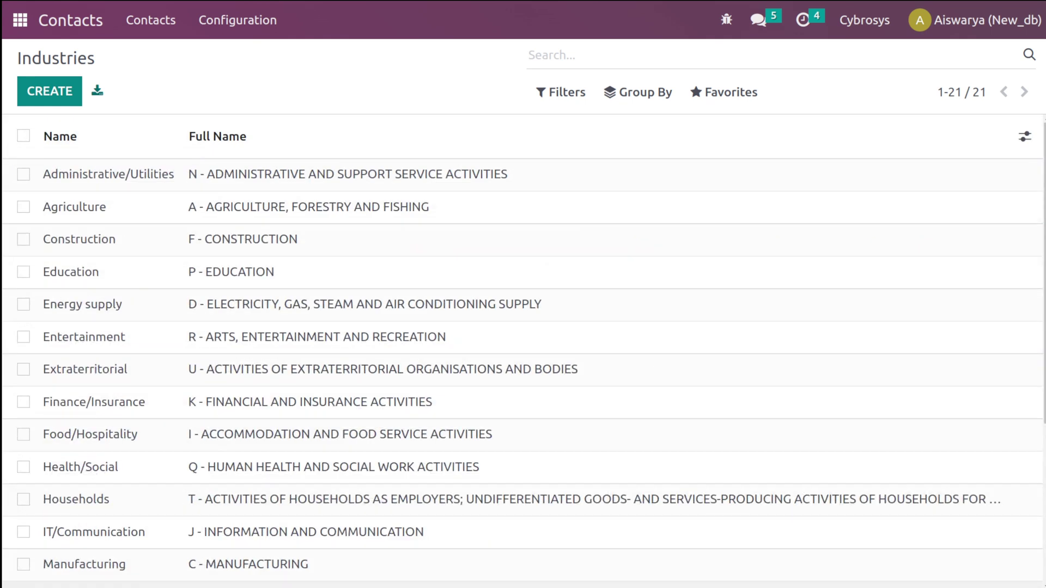
{"action": "scroll", "coordinate": [272, 436], "scroll_direction": "down", "scroll_amount": 4}
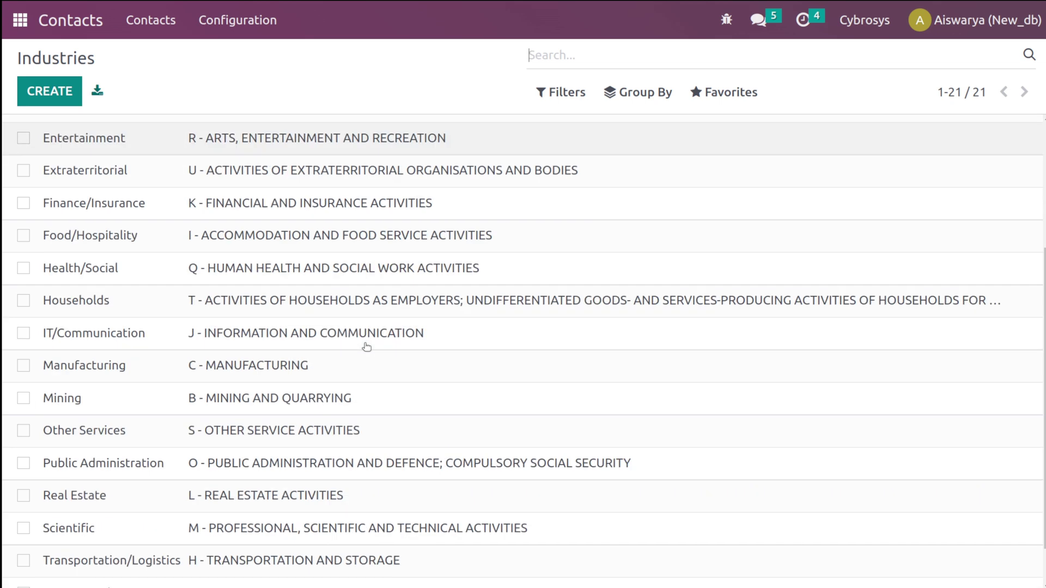
{"action": "left_click", "coordinate": [70, 99]}
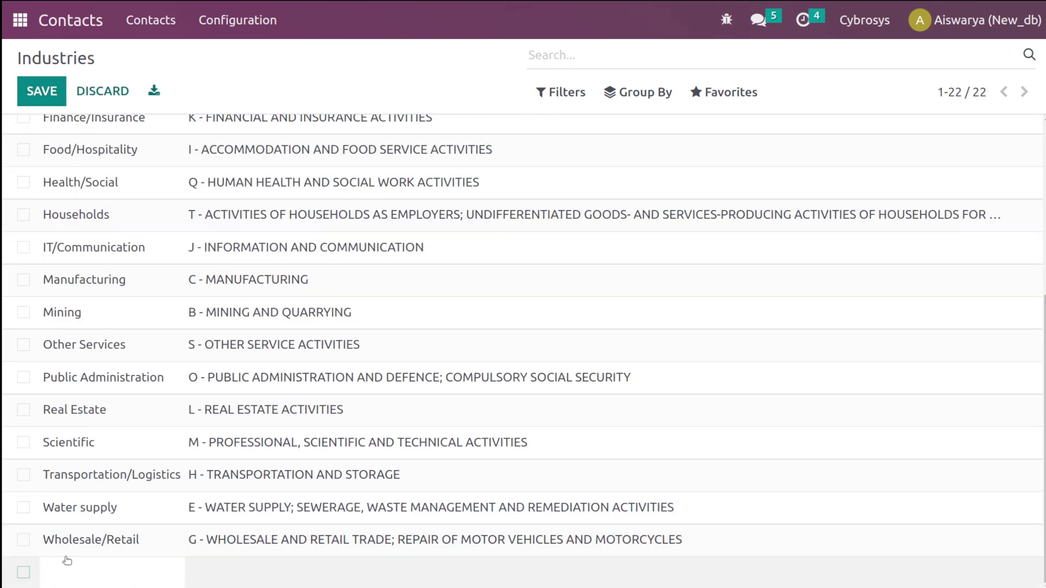
{"action": "scroll", "coordinate": [386, 444], "scroll_direction": "up", "scroll_amount": 5}
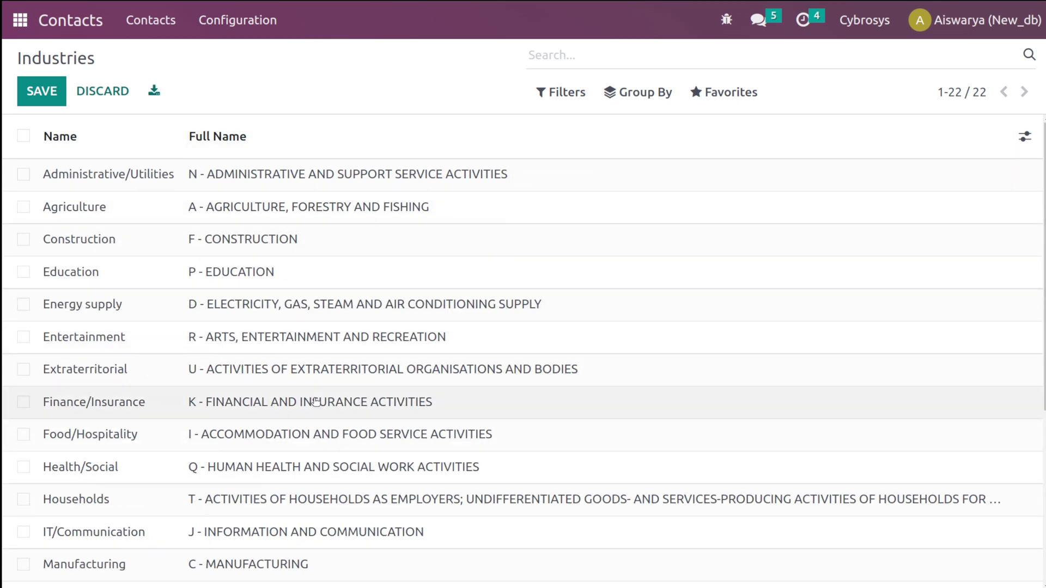
{"action": "scroll", "coordinate": [316, 402], "scroll_direction": "down", "scroll_amount": 5}
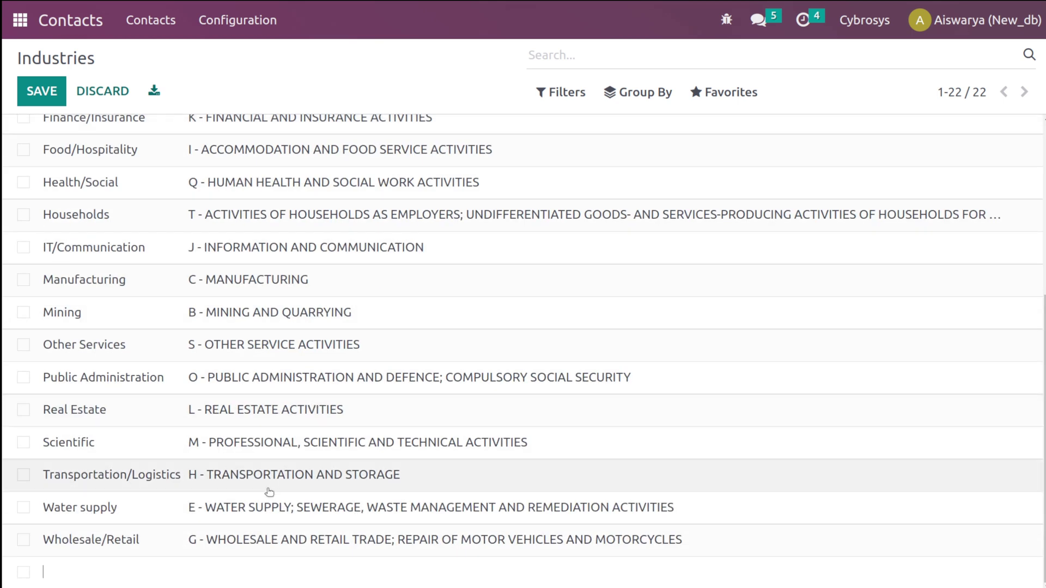
{"action": "scroll", "coordinate": [376, 120], "scroll_direction": "up", "scroll_amount": 5}
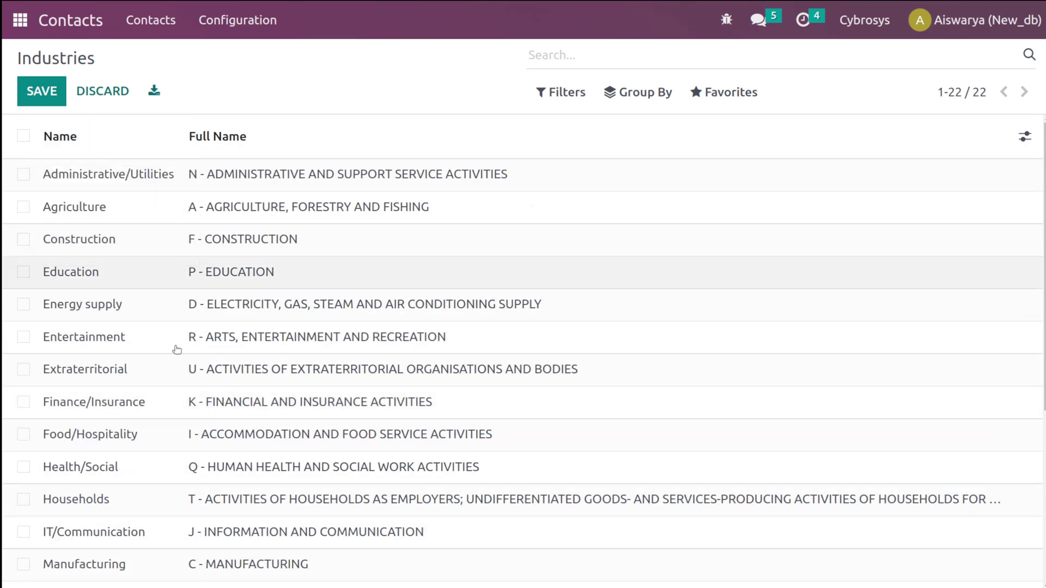
{"action": "scroll", "coordinate": [315, 273], "scroll_direction": "down", "scroll_amount": 5}
{"action": "scroll", "coordinate": [317, 272], "scroll_direction": "up", "scroll_amount": 5}
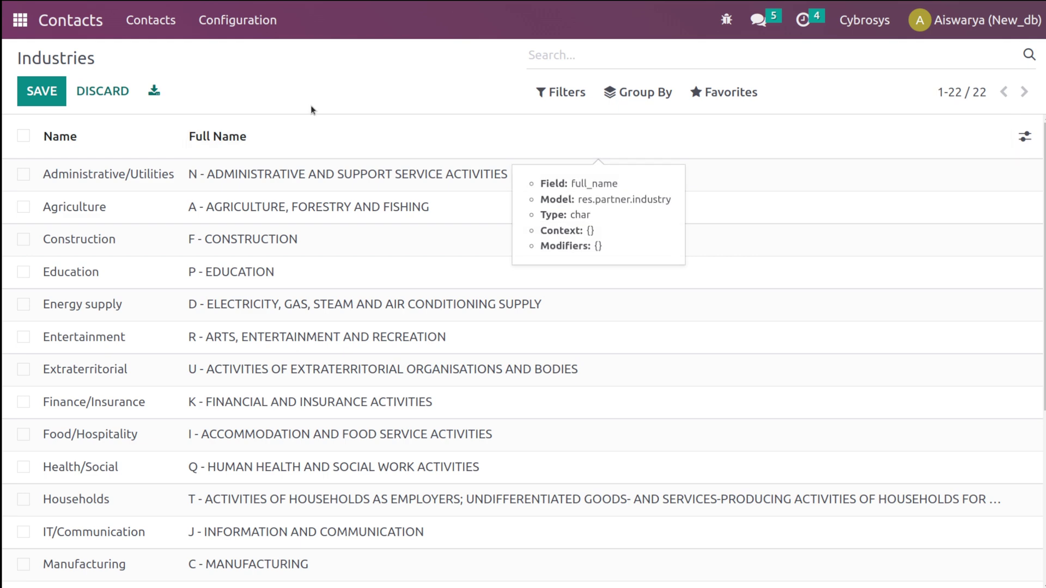
{"action": "left_click", "coordinate": [308, 105]}
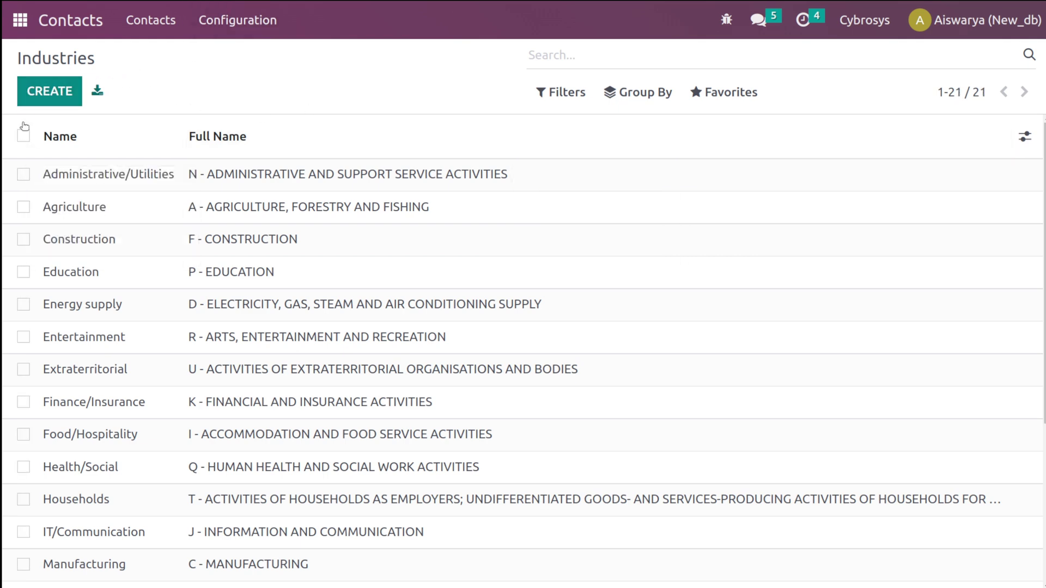
{"action": "mouse_move", "coordinate": [104, 140]}
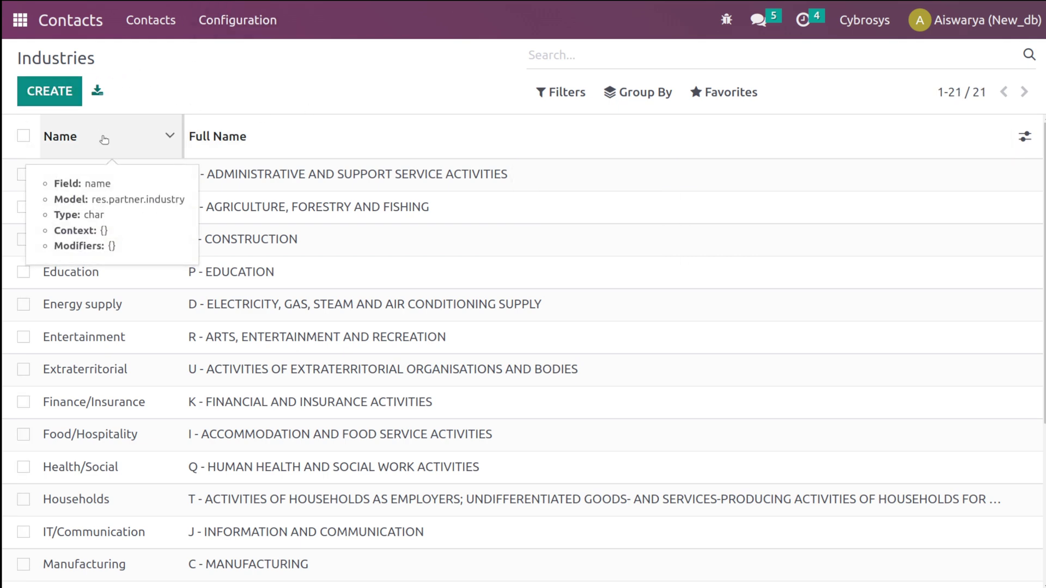
{"action": "left_click", "coordinate": [257, 22]}
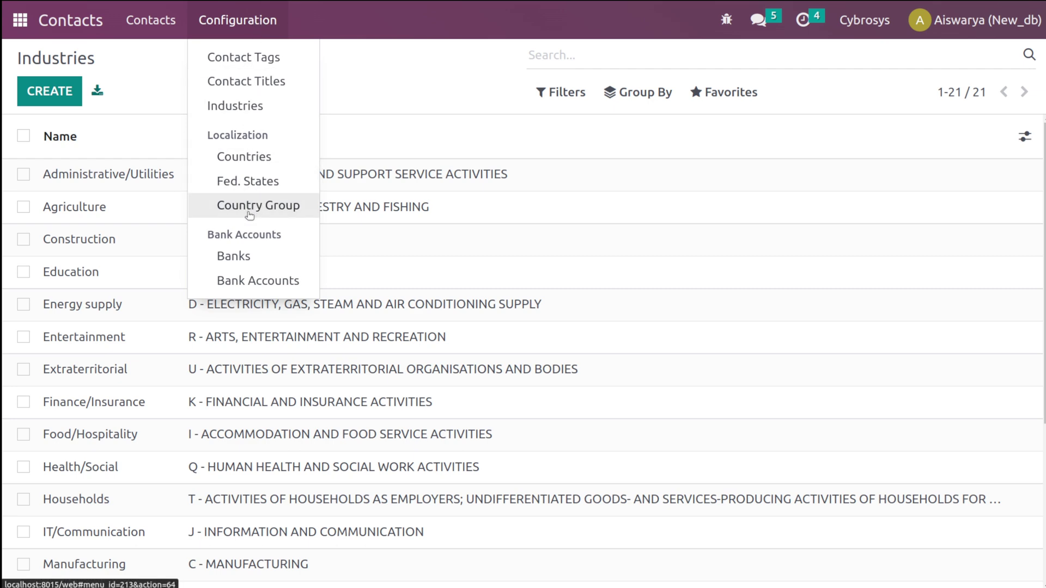
- Browse the 250 countries with their codes, returning to Afghanistan at the top
{"action": "left_click", "coordinate": [278, 156]}
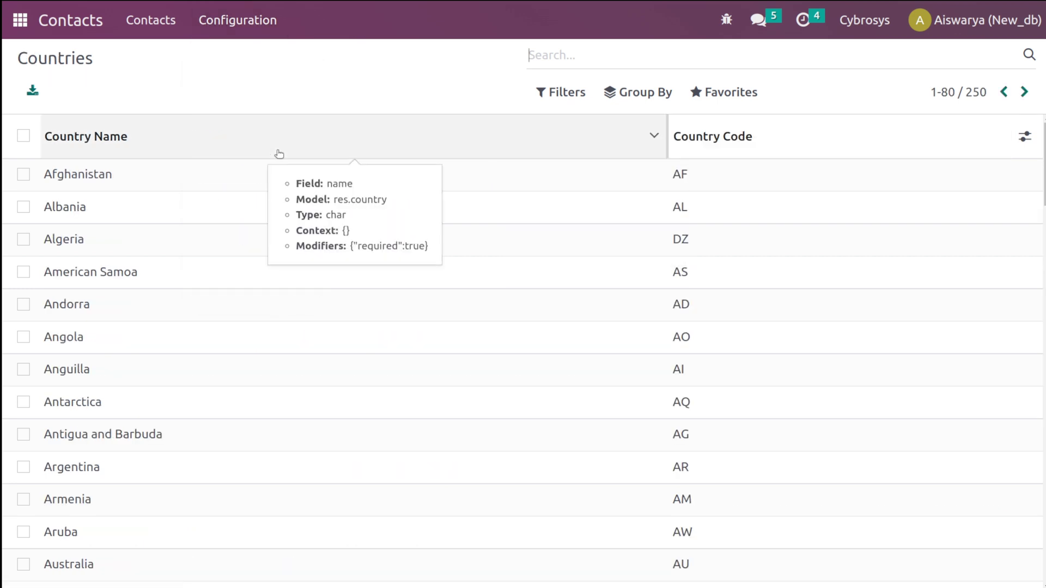
{"action": "scroll", "coordinate": [183, 544], "scroll_direction": "down", "scroll_amount": 10}
{"action": "scroll", "coordinate": [185, 545], "scroll_direction": "down", "scroll_amount": 20}
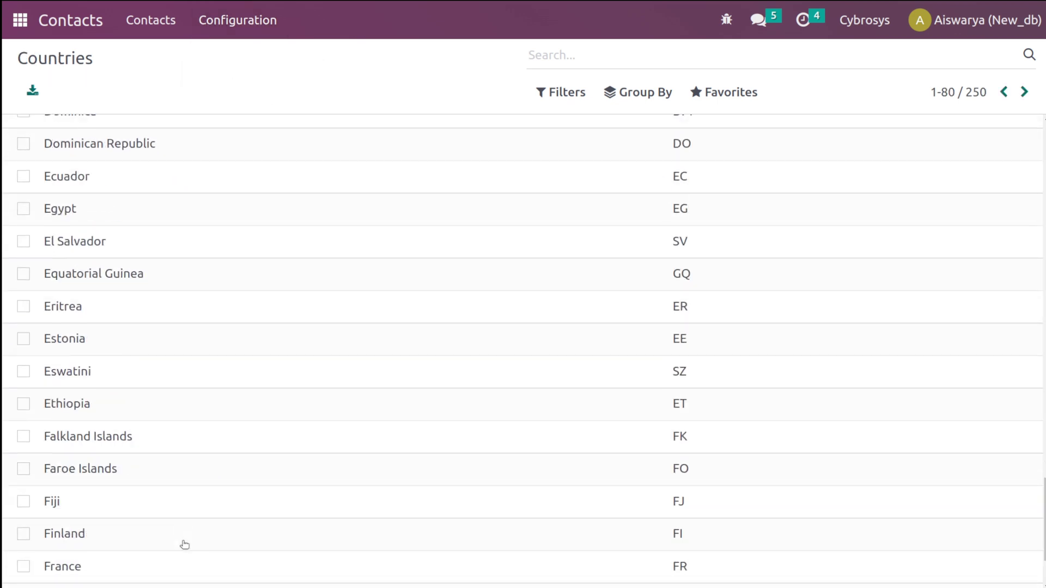
{"action": "scroll", "coordinate": [185, 544], "scroll_direction": "up", "scroll_amount": 15}
{"action": "scroll", "coordinate": [185, 545], "scroll_direction": "up", "scroll_amount": 20}
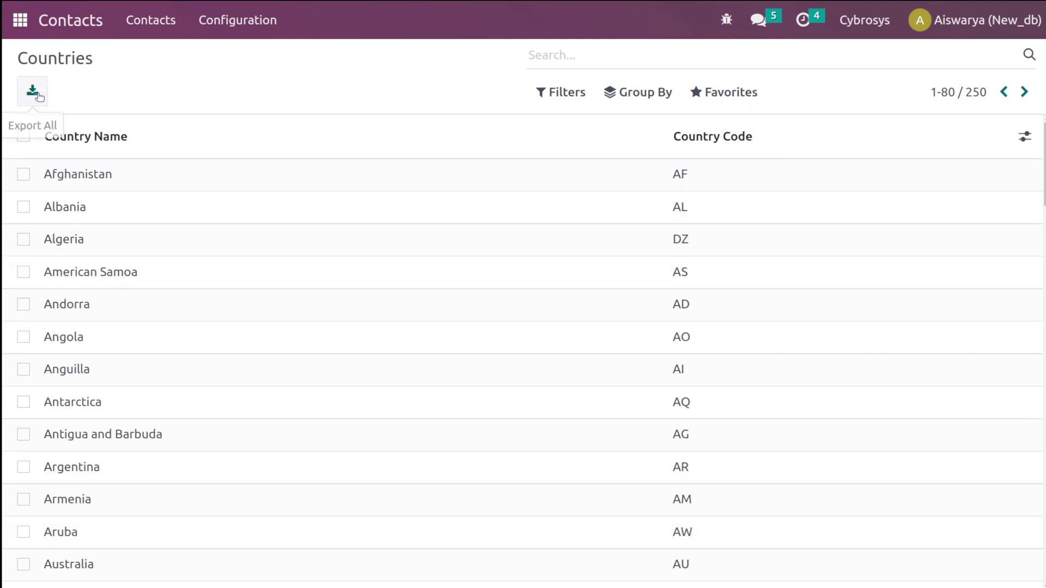
{"action": "left_click", "coordinate": [270, 20]}
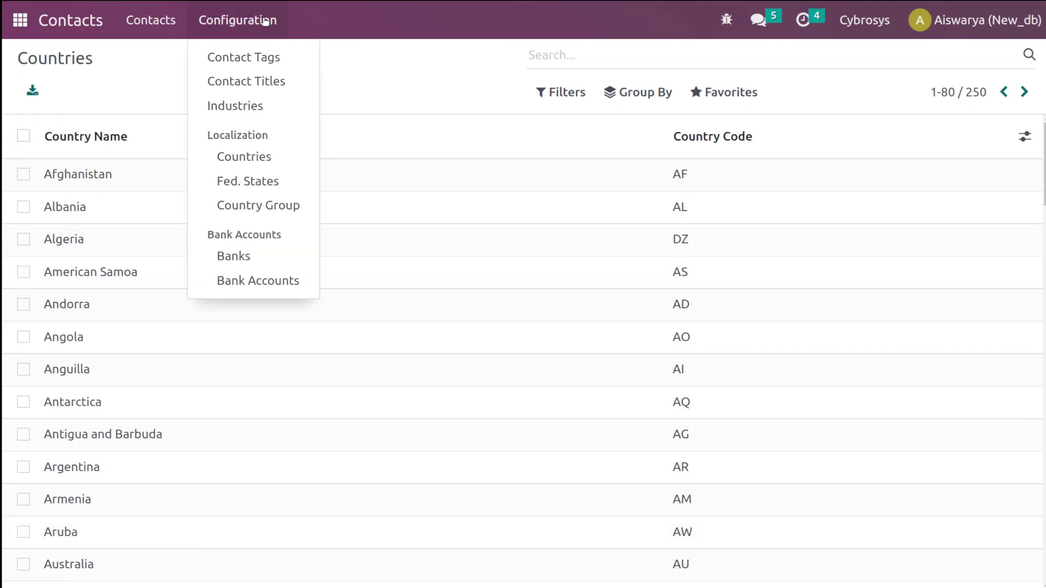
- Browse the 1412 Fed. States, then create and discard an empty state row
{"action": "left_click", "coordinate": [273, 180]}
{"action": "scroll", "coordinate": [253, 568], "scroll_direction": "down", "scroll_amount": 8}
{"action": "scroll", "coordinate": [253, 567], "scroll_direction": "down", "scroll_amount": 20}
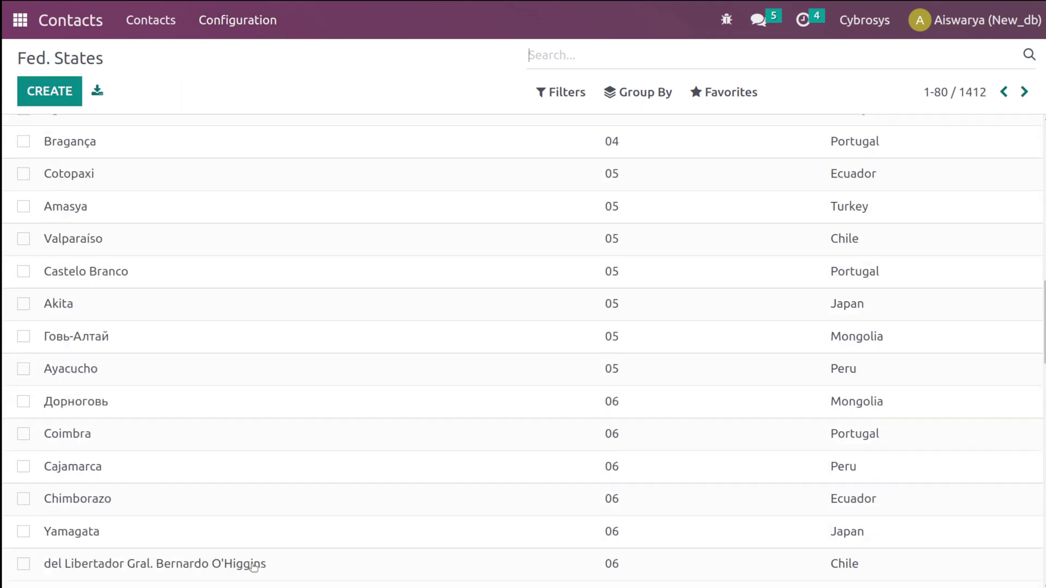
{"action": "scroll", "coordinate": [253, 568], "scroll_direction": "up", "scroll_amount": 20}
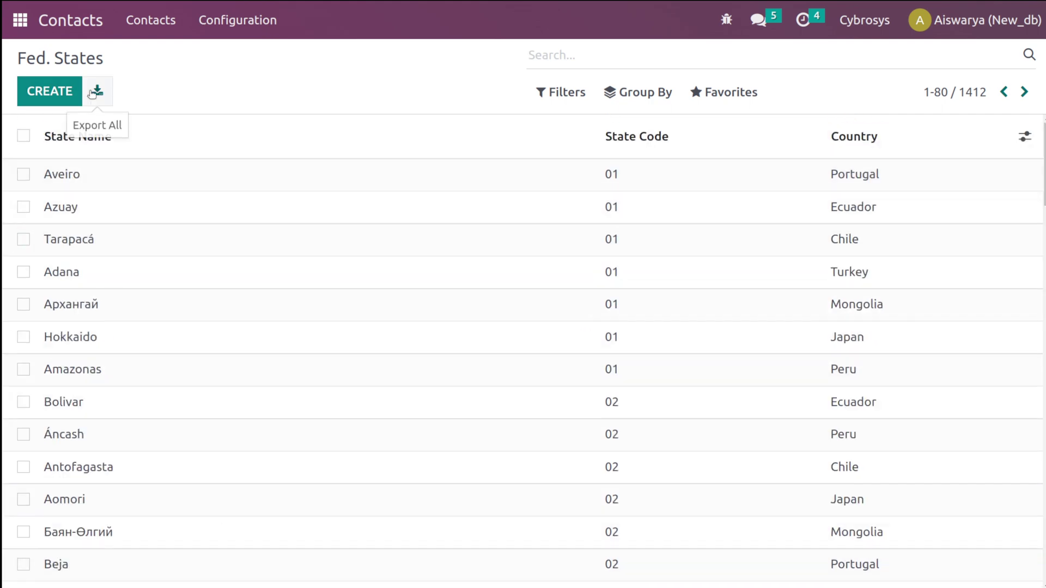
{"action": "left_click", "coordinate": [55, 91]}
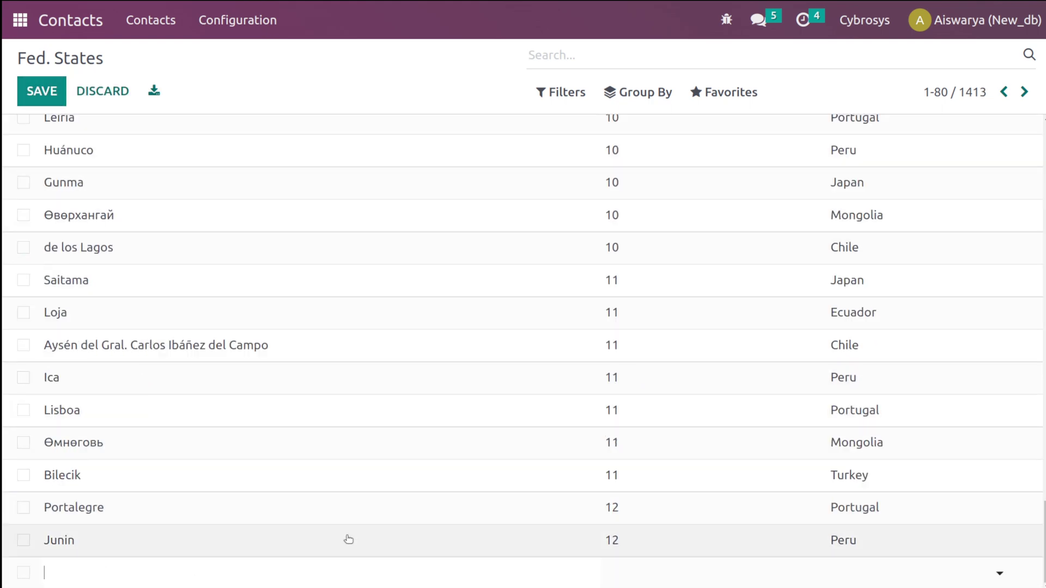
{"action": "scroll", "coordinate": [364, 537], "scroll_direction": "up", "scroll_amount": 20}
{"action": "scroll", "coordinate": [364, 536], "scroll_direction": "up", "scroll_amount": 10}
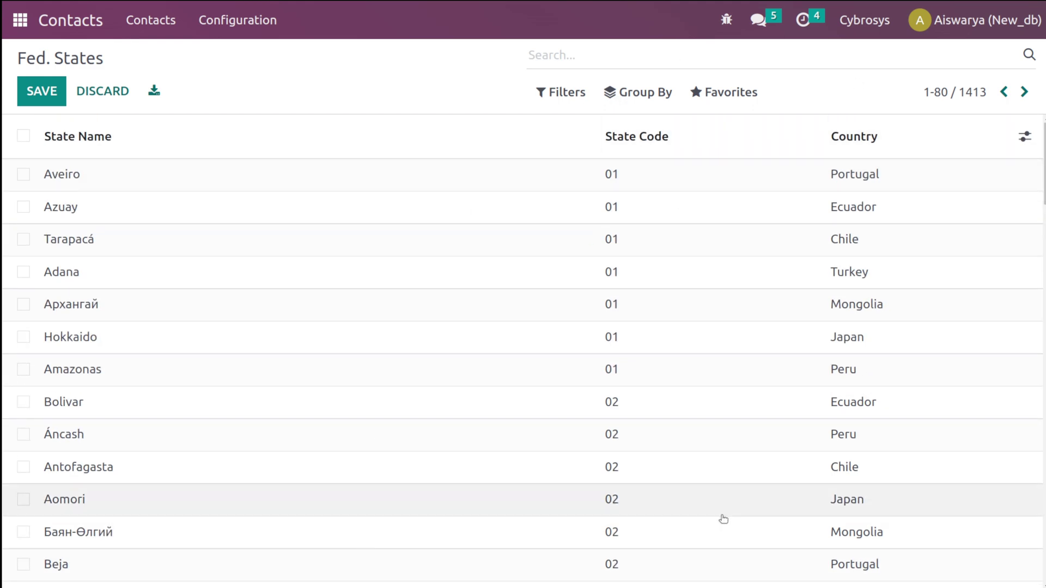
{"action": "scroll", "coordinate": [723, 518], "scroll_direction": "down", "scroll_amount": 15}
{"action": "scroll", "coordinate": [723, 518], "scroll_direction": "down", "scroll_amount": 20}
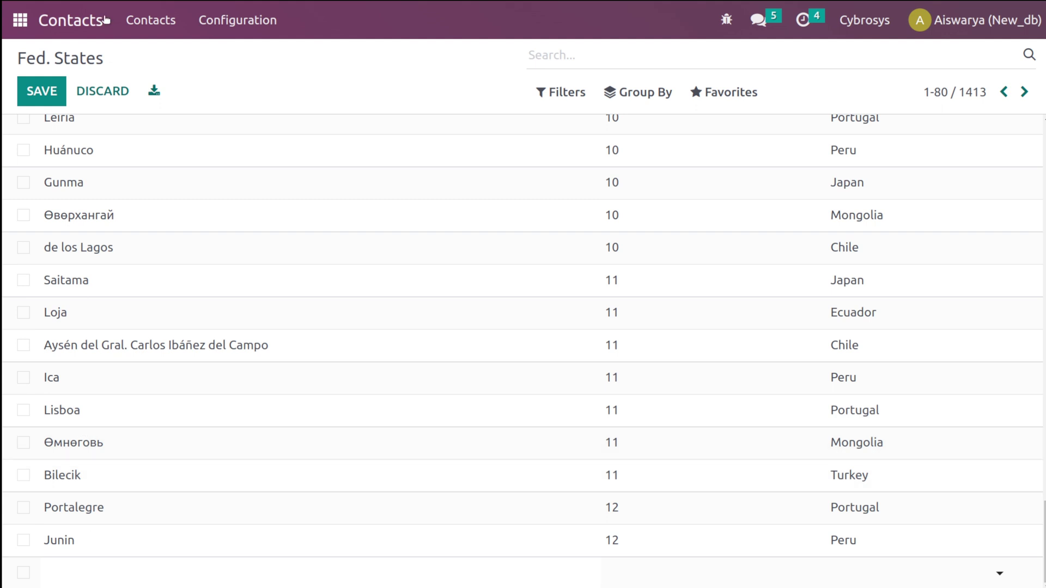
{"action": "left_click", "coordinate": [103, 91]}
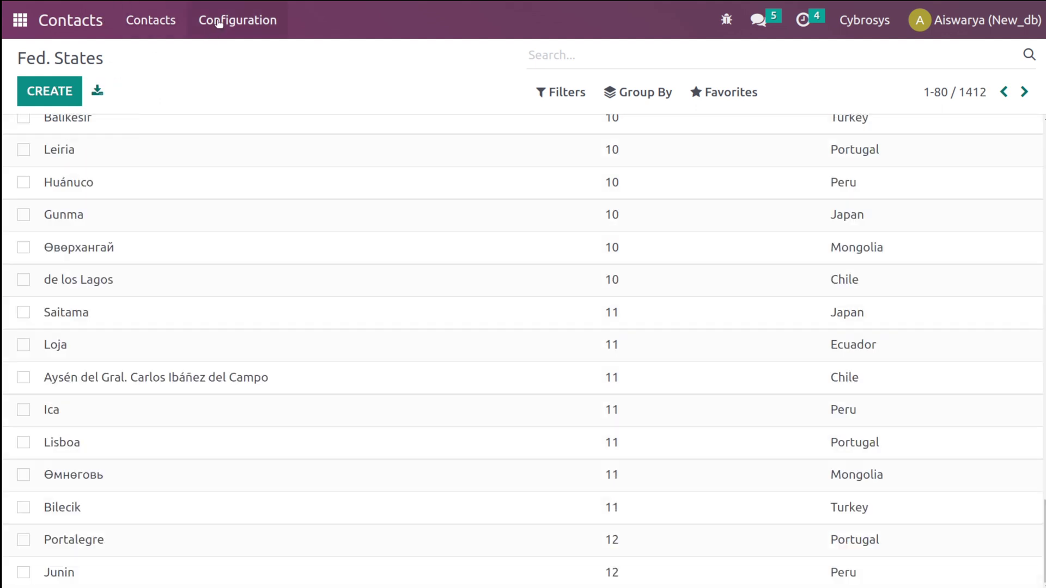
{"action": "left_click", "coordinate": [217, 20]}
- Show the Country Group list (Europe, South America, SEPA Countries, Gulf Cooperation Council), discarding a blank new group
{"action": "left_click", "coordinate": [247, 206]}
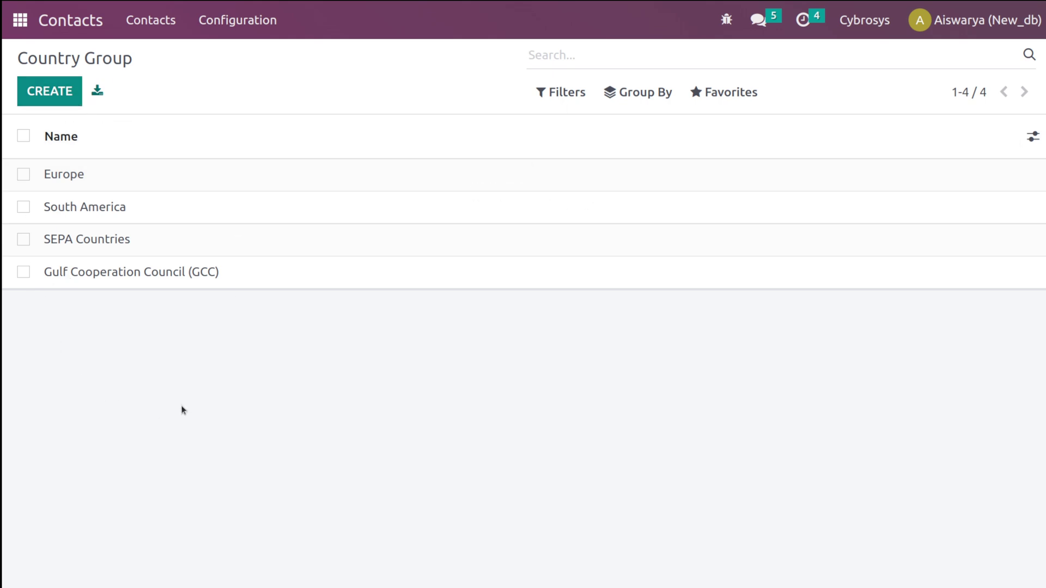
{"action": "left_click", "coordinate": [66, 98]}
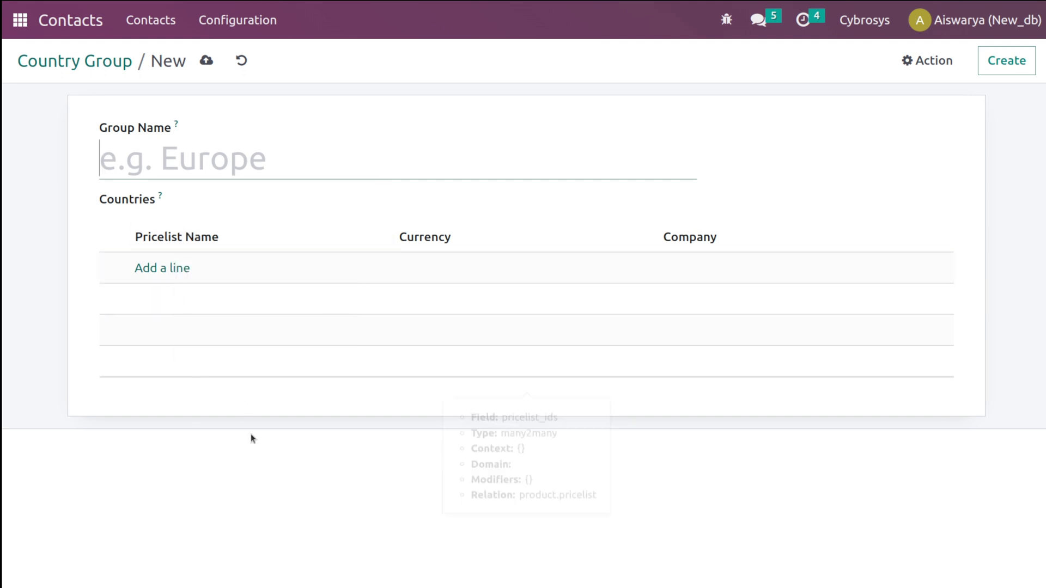
{"action": "left_click", "coordinate": [244, 62]}
{"action": "left_click", "coordinate": [231, 30]}
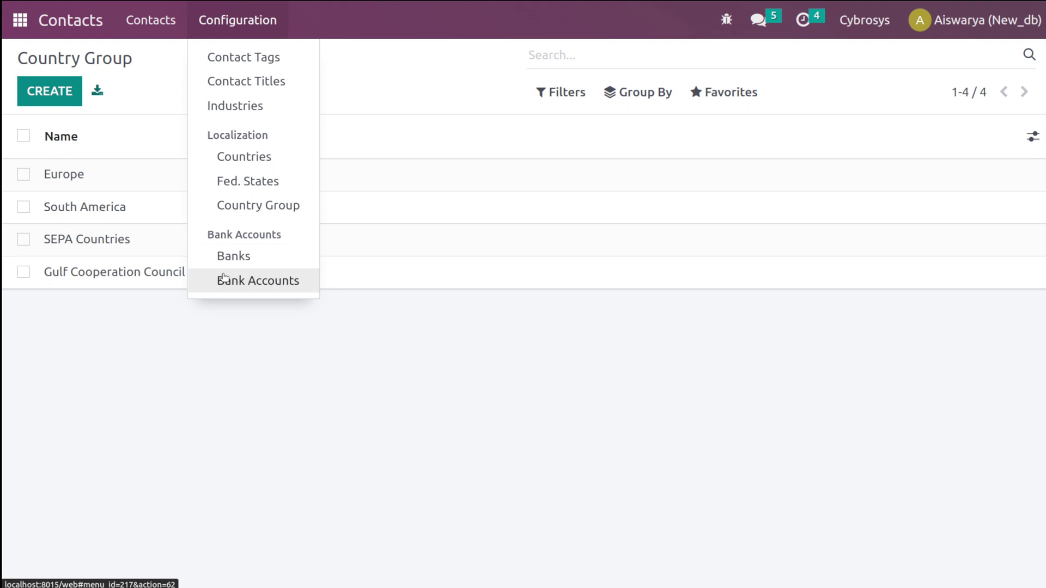
- Create and save the bank 'new bank' with identifier code NEWBNK, then return to the Banks list
{"action": "left_click", "coordinate": [253, 261]}
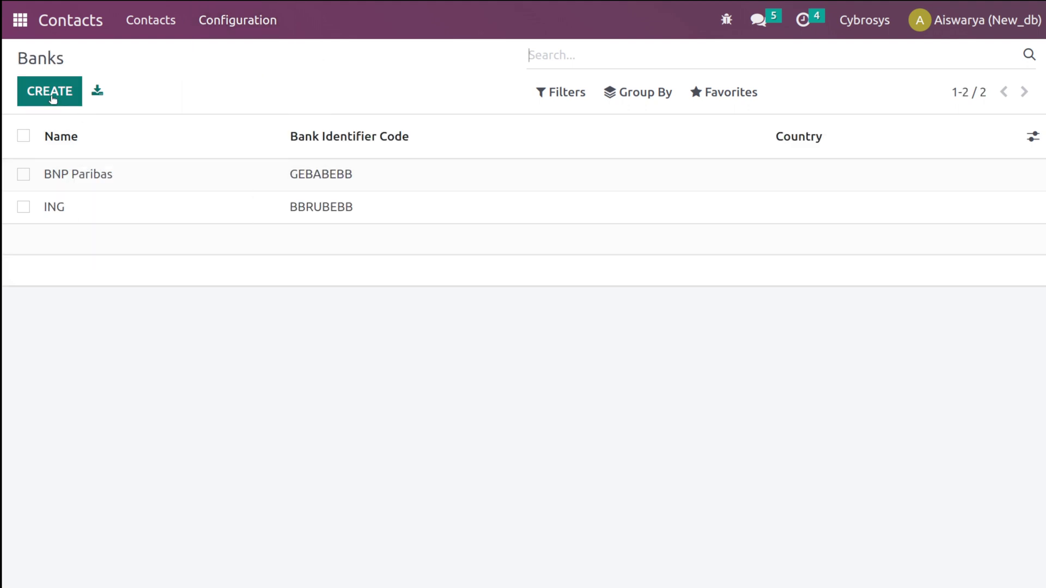
{"action": "left_click", "coordinate": [47, 93]}
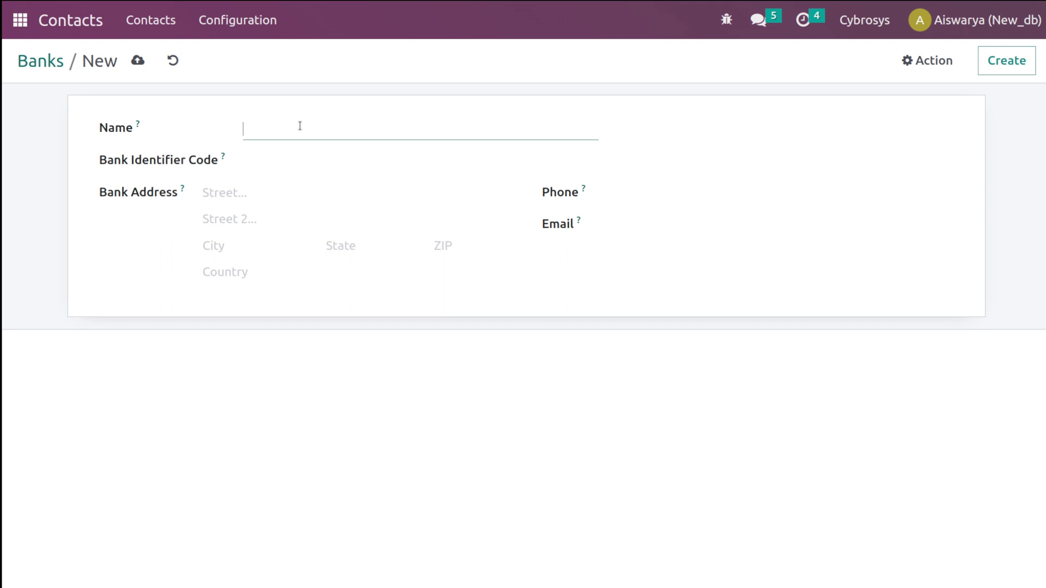
{"action": "type", "text": "new bank"}
{"action": "left_click", "coordinate": [313, 166]}
{"action": "type", "text": "NEWBNK"}
{"action": "left_click", "coordinate": [287, 195]}
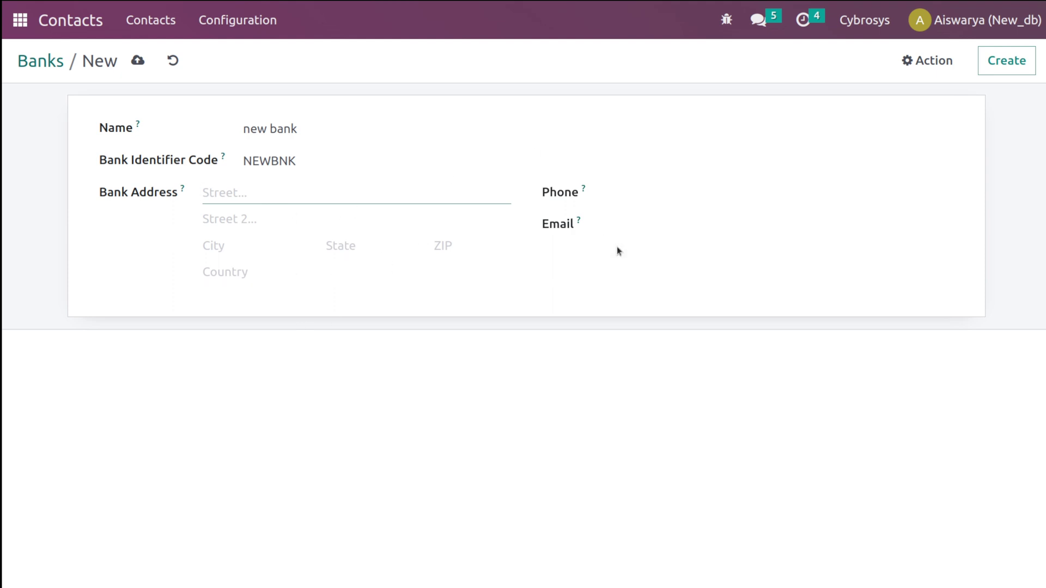
{"action": "left_click", "coordinate": [138, 59]}
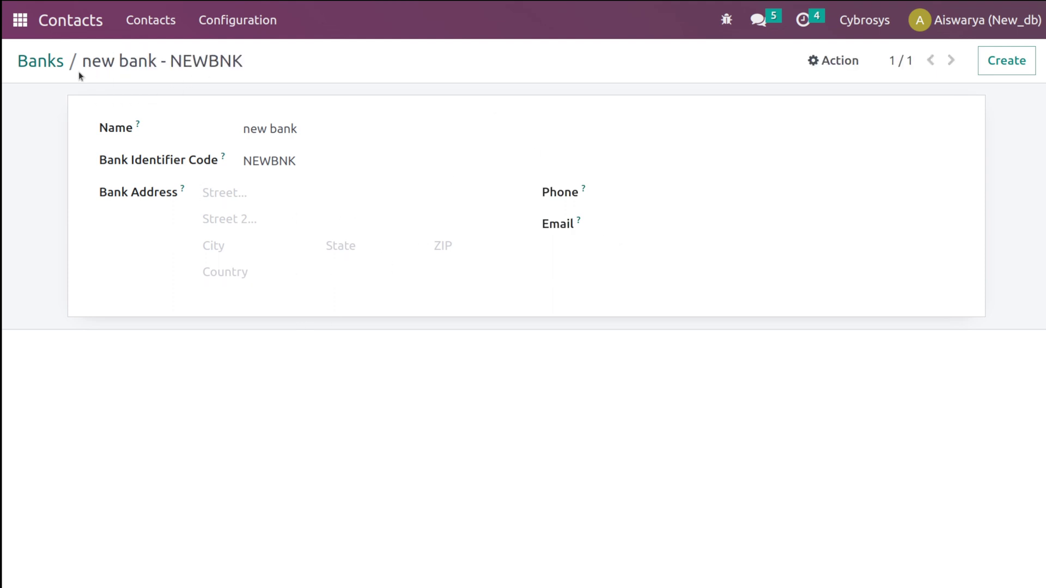
{"action": "left_click", "coordinate": [51, 58]}
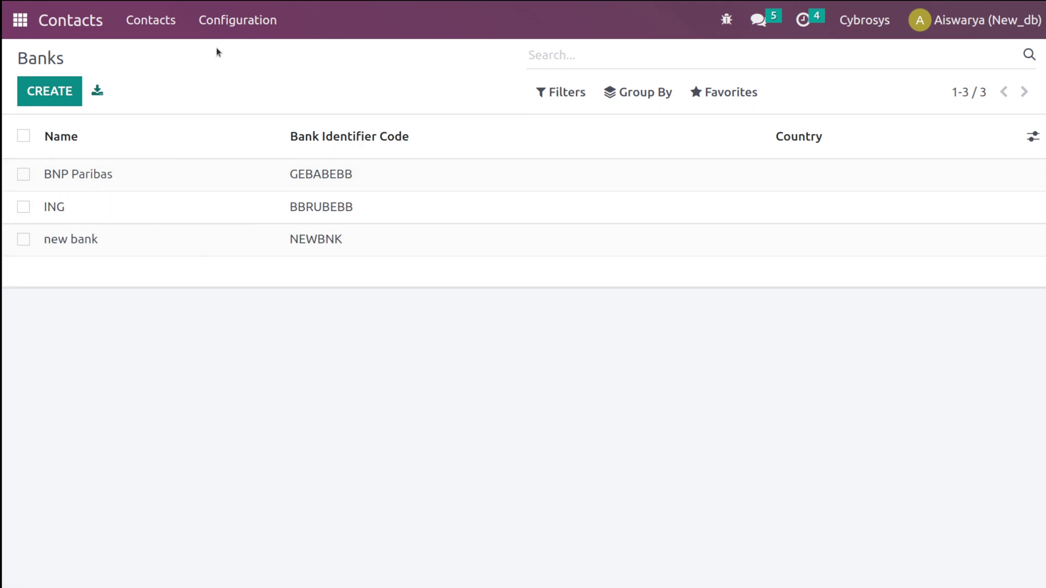
- Start a new bank account, entering the account number with Azure Interior as account holder
{"action": "left_click", "coordinate": [236, 22]}
{"action": "left_click", "coordinate": [268, 285]}
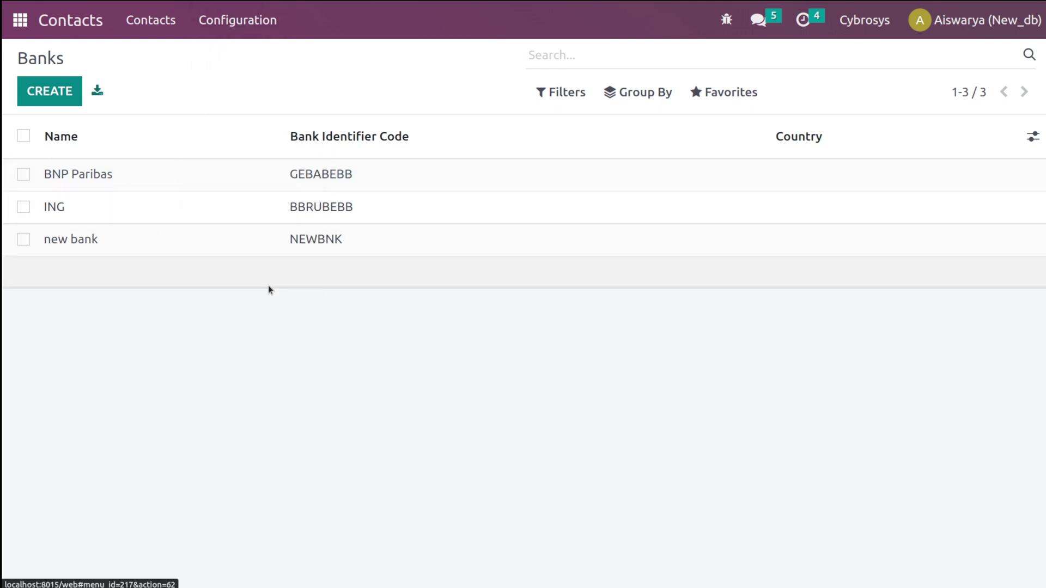
{"action": "left_click", "coordinate": [51, 89]}
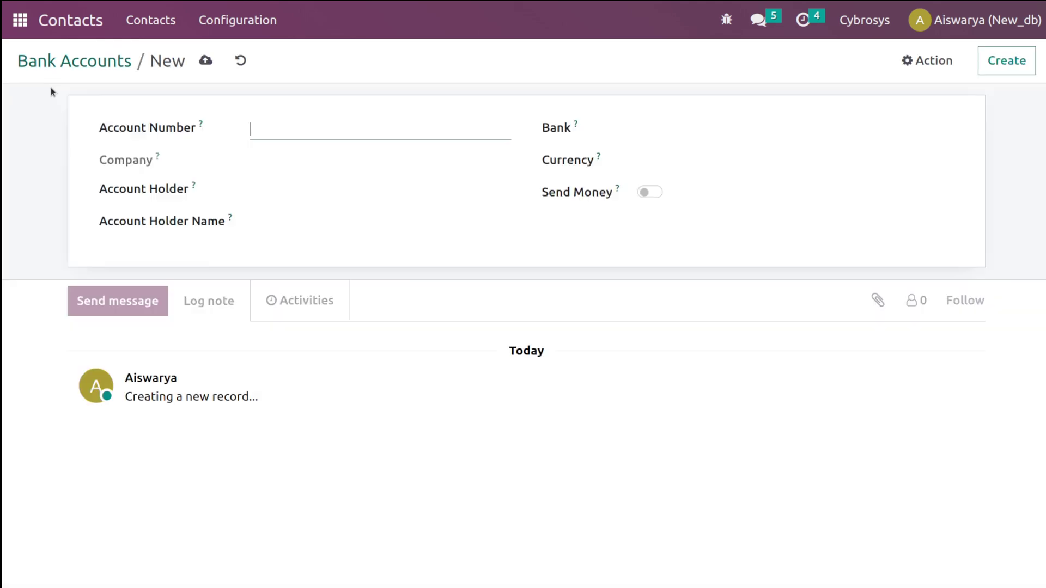
{"action": "left_click", "coordinate": [295, 188]}
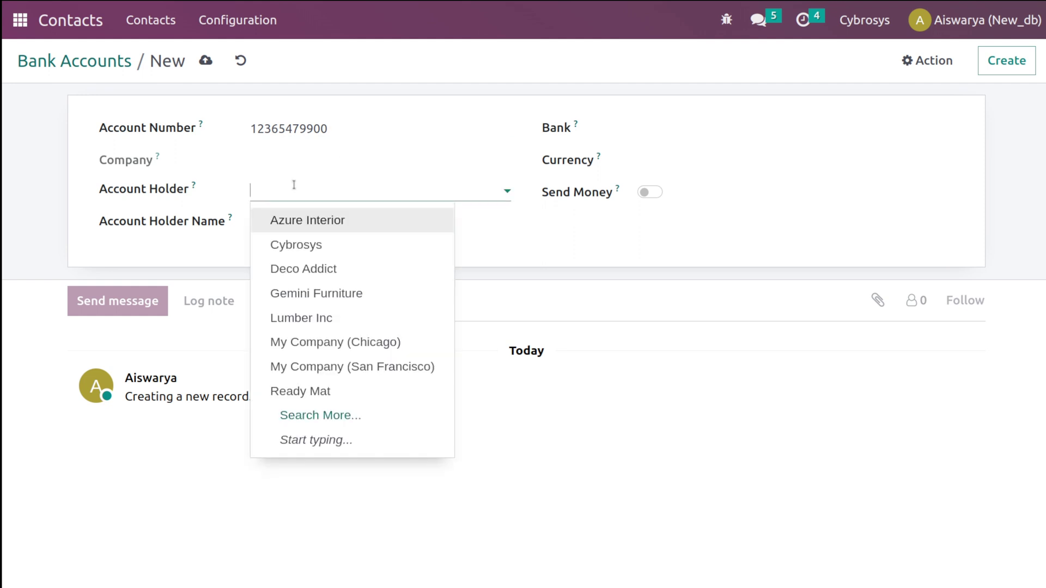
{"action": "left_click", "coordinate": [308, 221]}
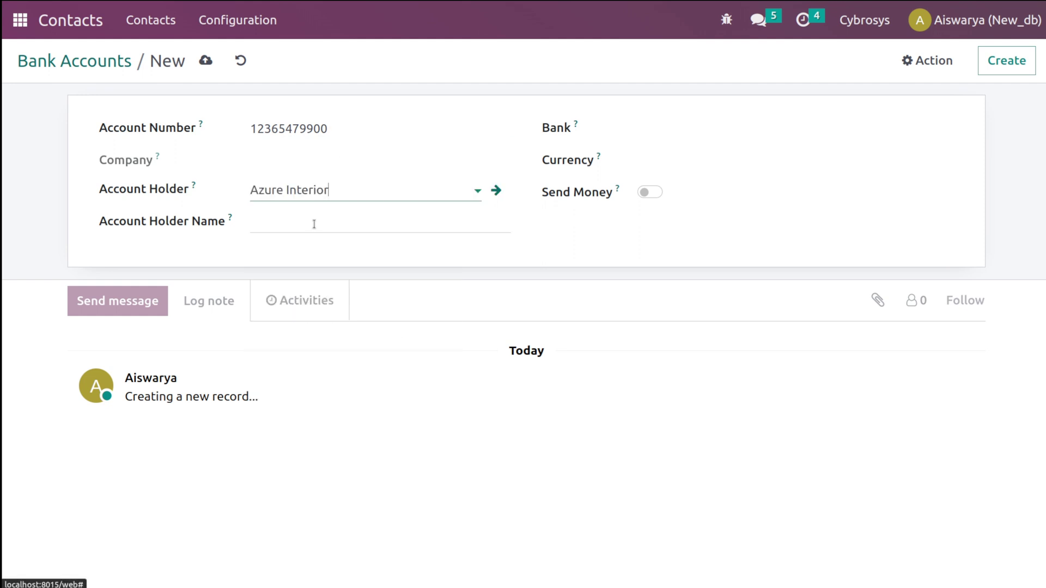
{"action": "left_click", "coordinate": [286, 219]}
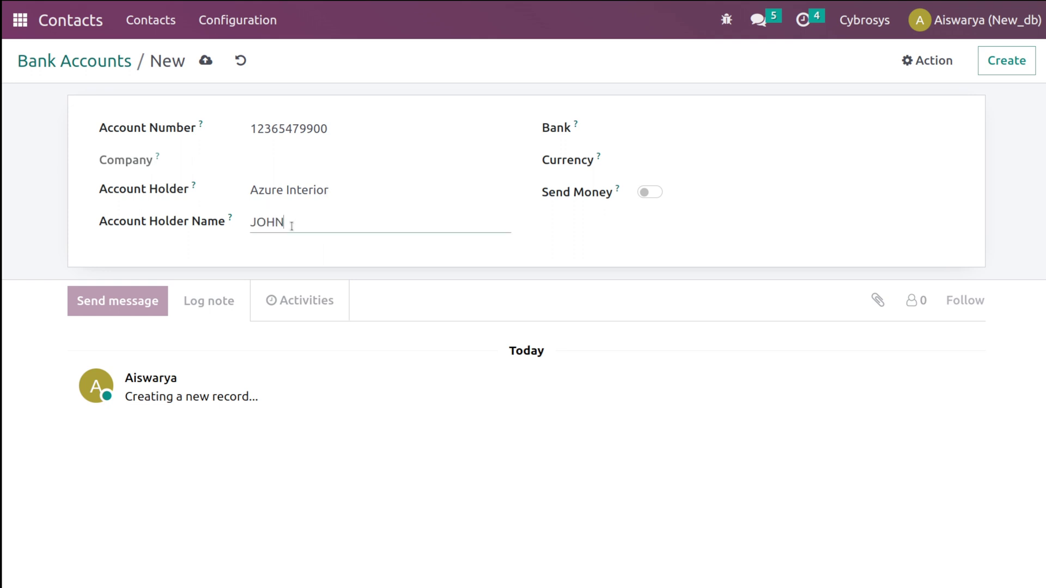
- Link the account to new bank - NEWBNK with INR currency and Send Money enabled, and save
{"action": "left_click", "coordinate": [674, 133]}
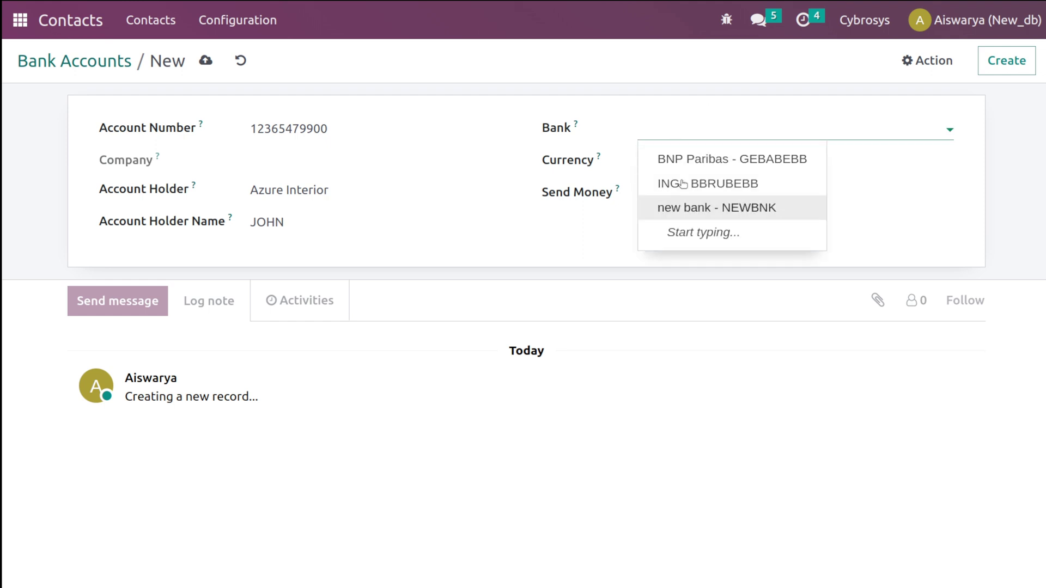
{"action": "left_click", "coordinate": [717, 208]}
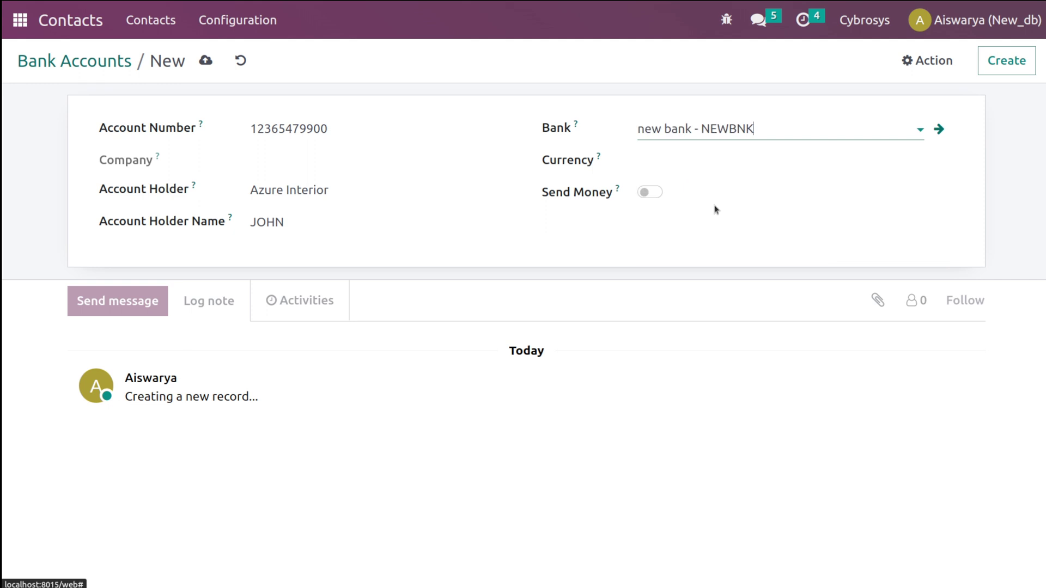
{"action": "left_click", "coordinate": [677, 157]}
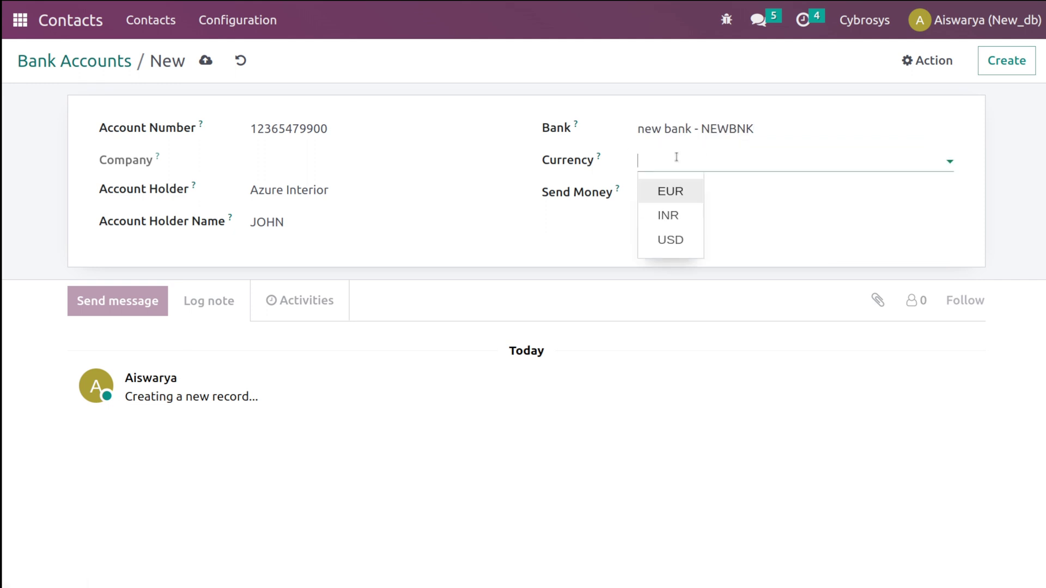
{"action": "left_click", "coordinate": [672, 215]}
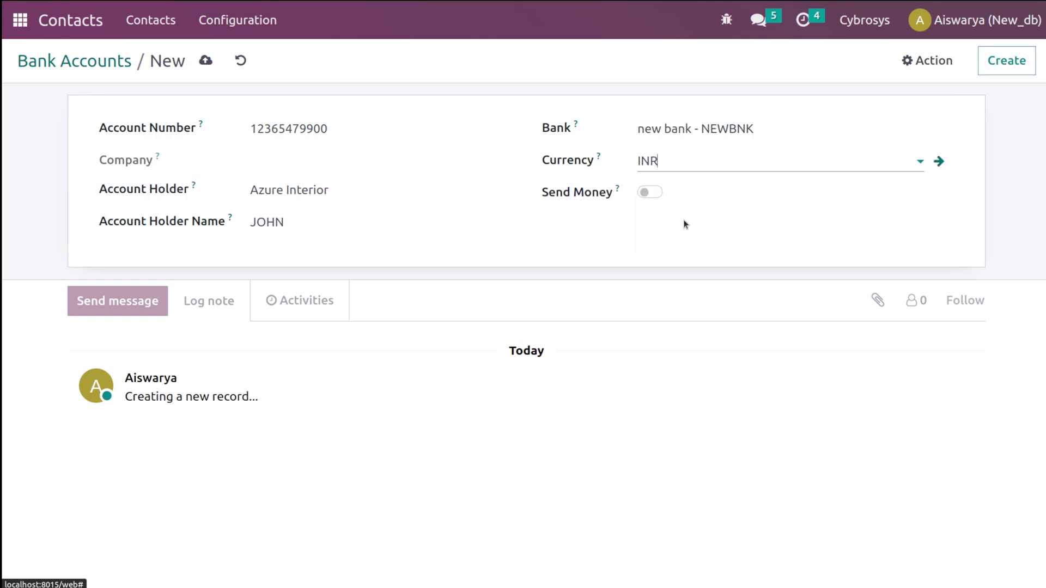
{"action": "left_click", "coordinate": [646, 192]}
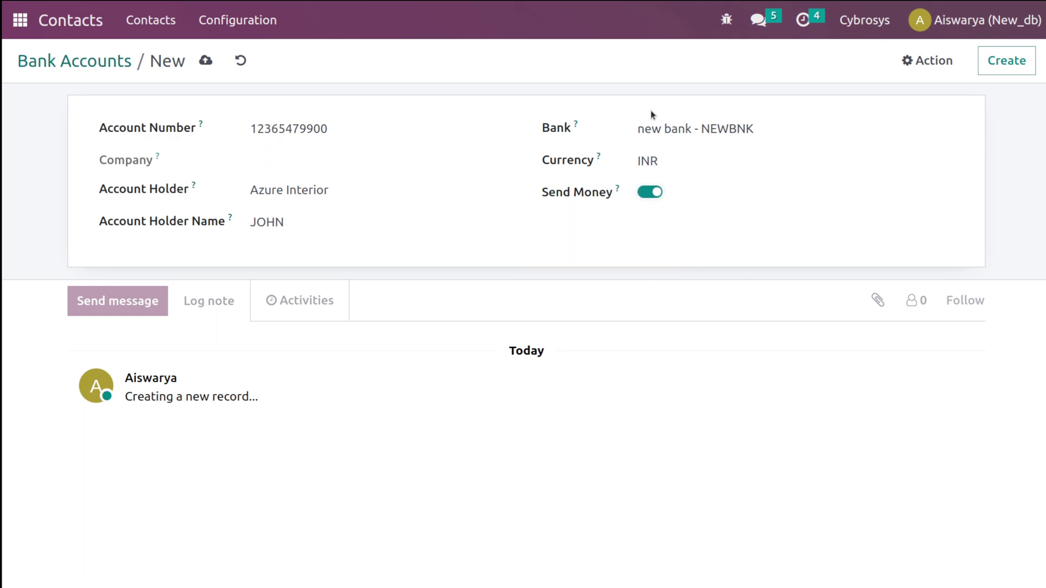
{"action": "left_click", "coordinate": [205, 61]}
{"action": "left_click", "coordinate": [243, 23]}
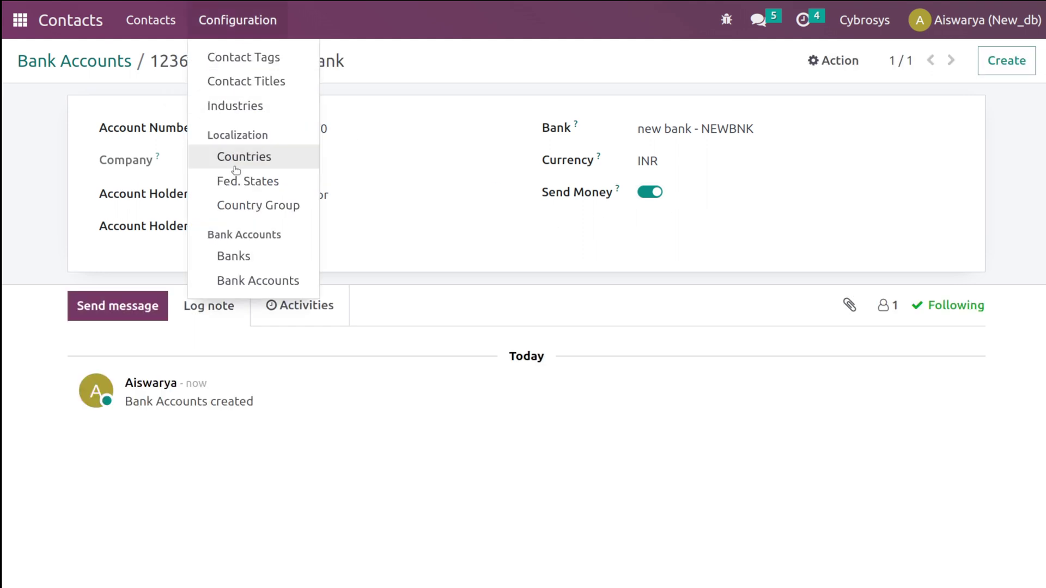
{"action": "left_click", "coordinate": [542, 82]}
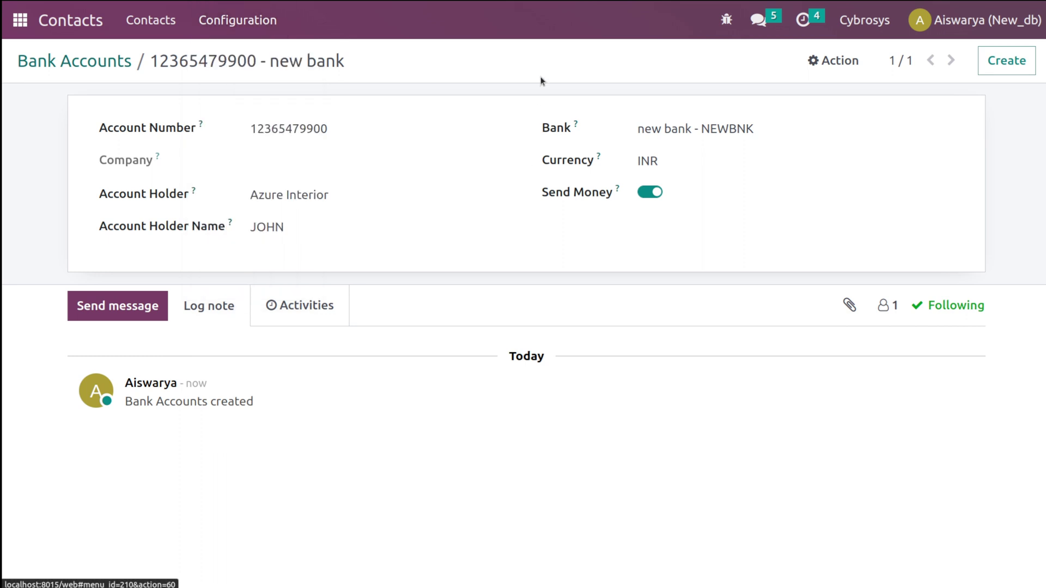
- Create a new Individual contact, enter the contact's first name, and set its company to Gemini Furniture
{"action": "left_click", "coordinate": [149, 37]}
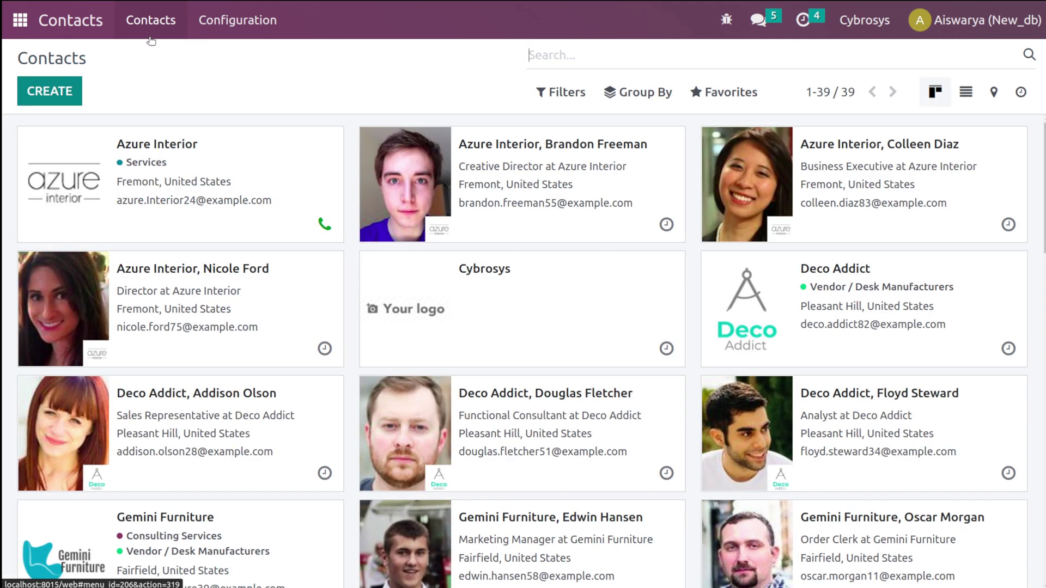
{"action": "left_click", "coordinate": [71, 91]}
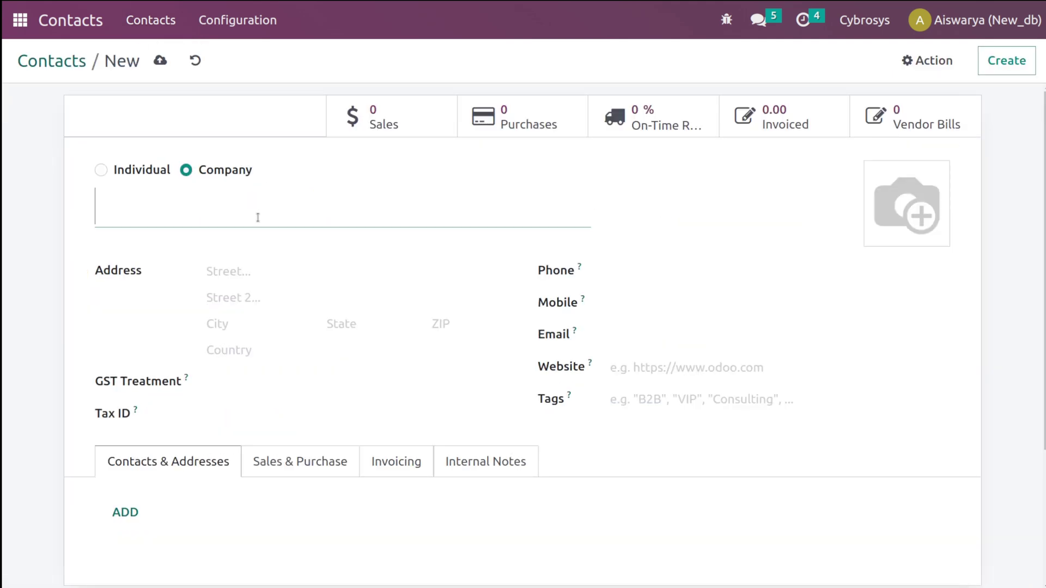
{"action": "type", "text": "Daisy"}
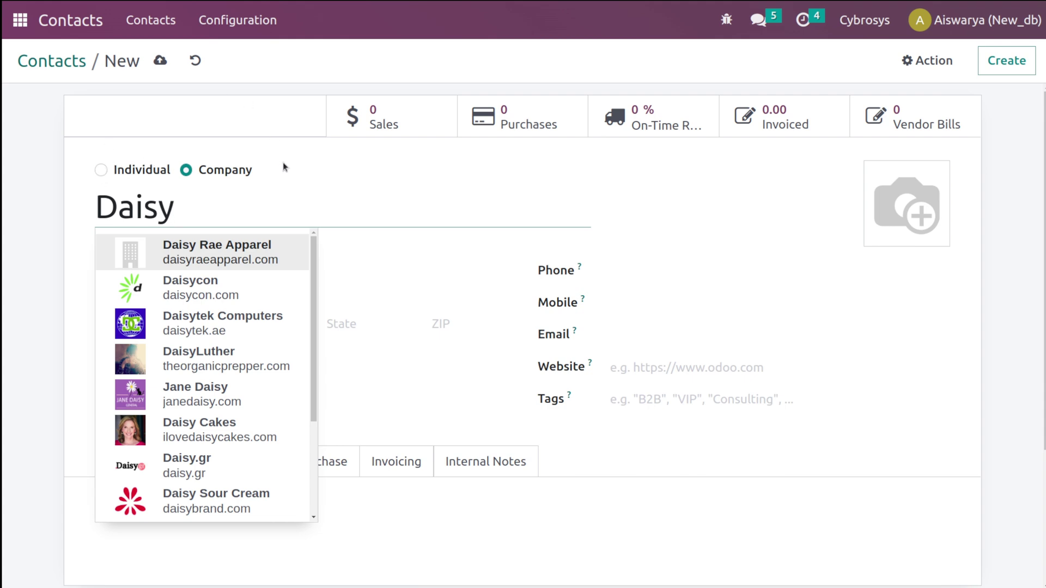
{"action": "left_click", "coordinate": [167, 170]}
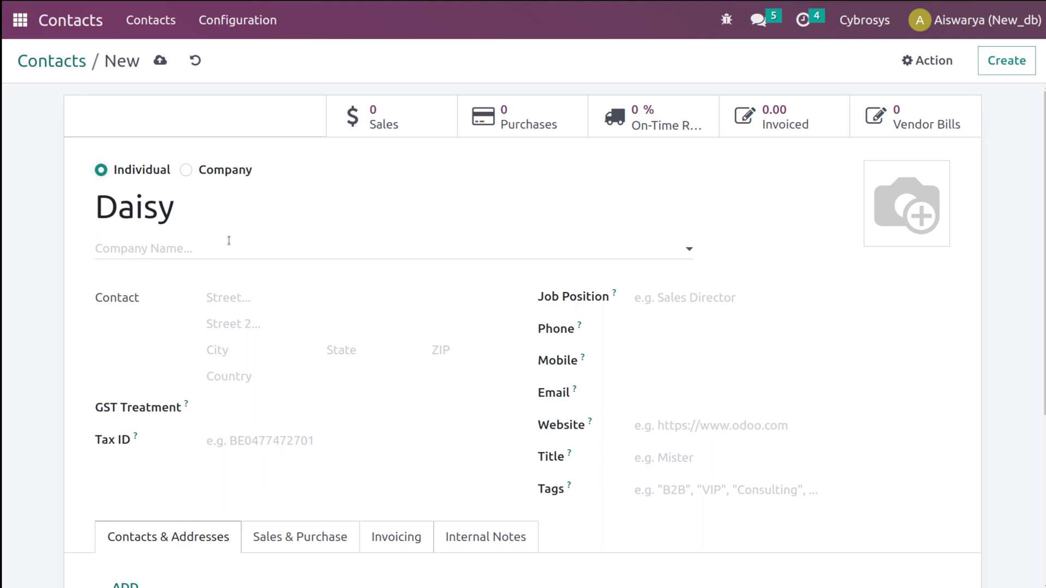
{"action": "left_click", "coordinate": [229, 240]}
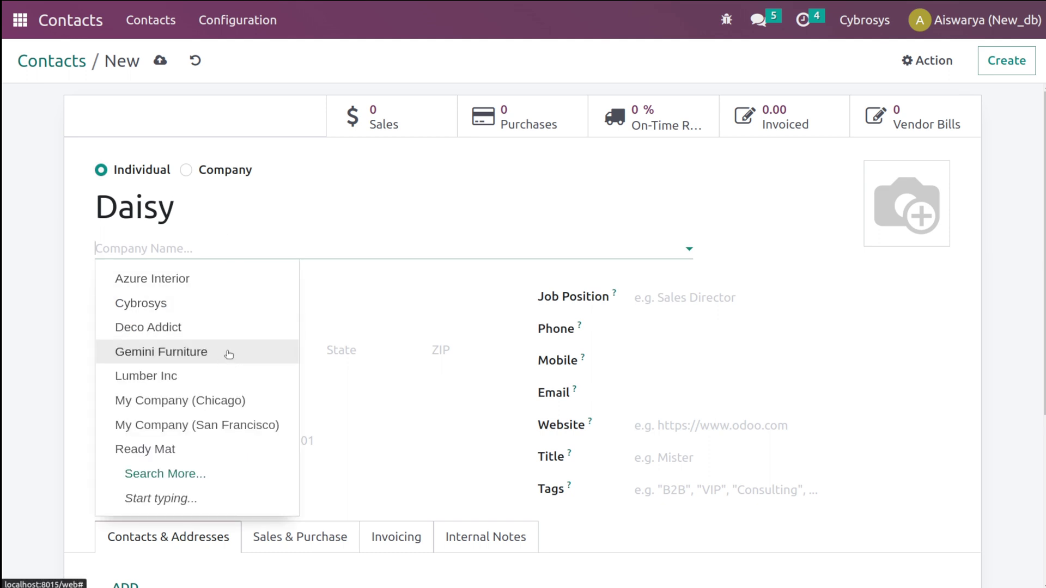
{"action": "left_click", "coordinate": [230, 354]}
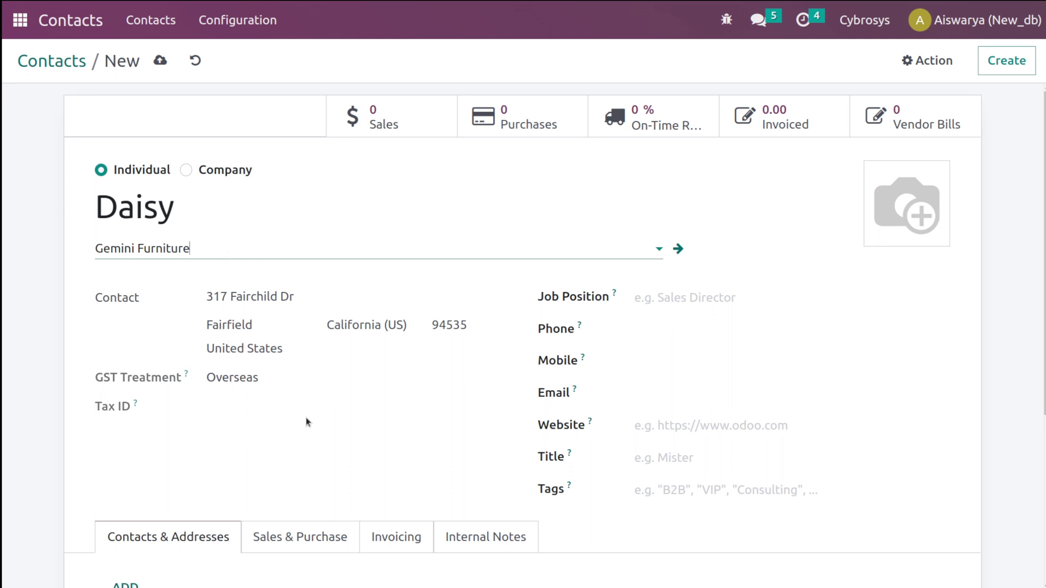
- Enter the job position 'sales director' and the Gemini Furniture website, leaving the phone empty
{"action": "left_click", "coordinate": [670, 297]}
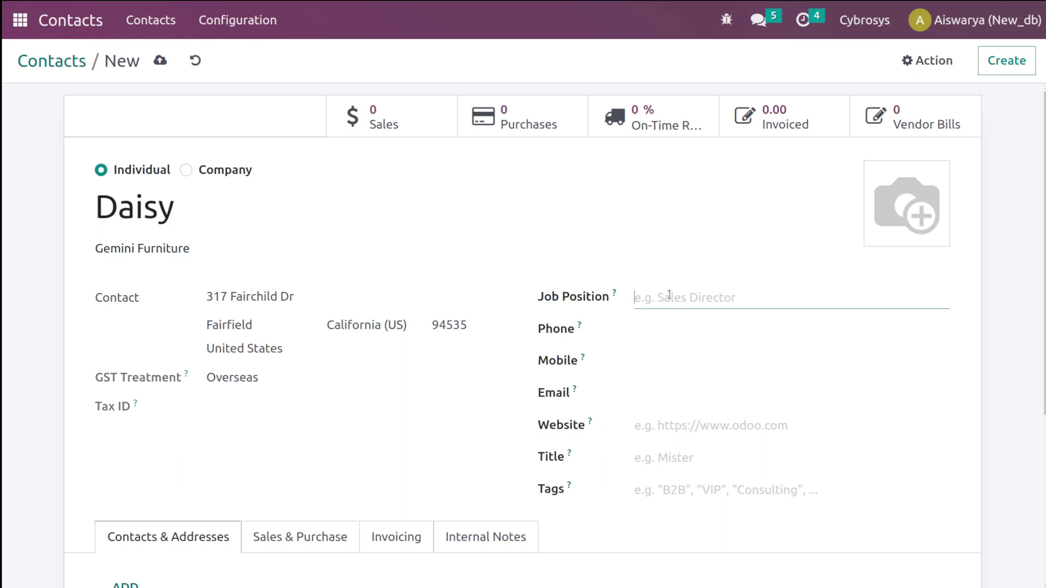
{"action": "type", "text": "sales director"}
{"action": "left_click", "coordinate": [689, 334]}
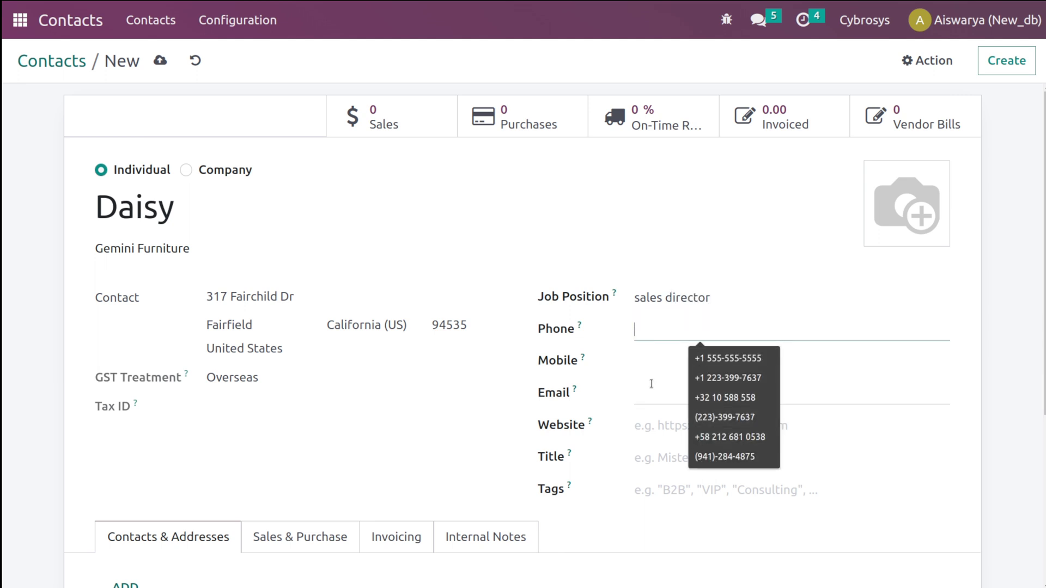
{"action": "left_click", "coordinate": [617, 362]}
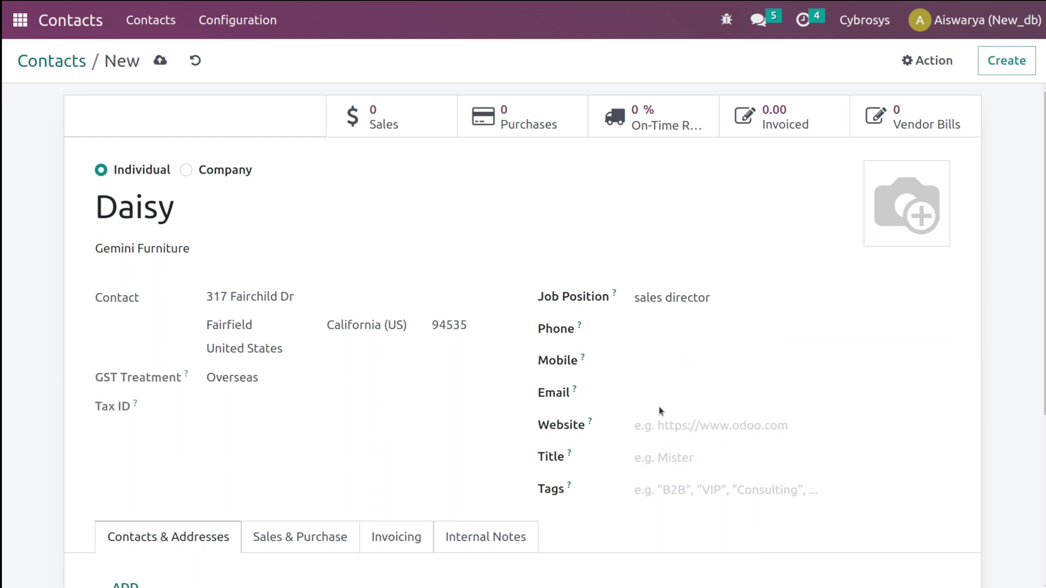
{"action": "left_click", "coordinate": [660, 428]}
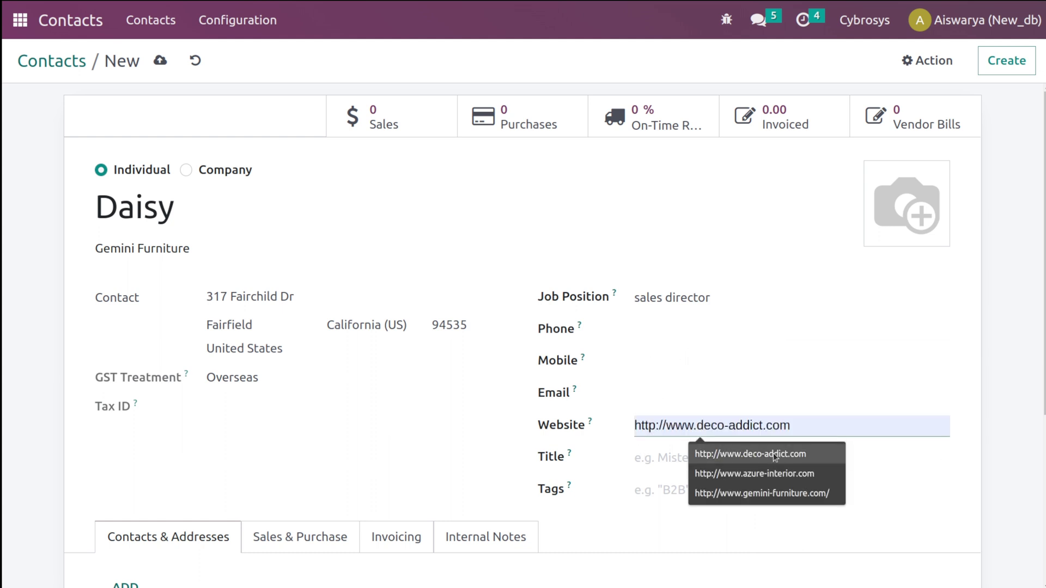
{"action": "left_click", "coordinate": [766, 492]}
- Set the contact's title to Advocate and add the Services / new tag
{"action": "left_click", "coordinate": [661, 457]}
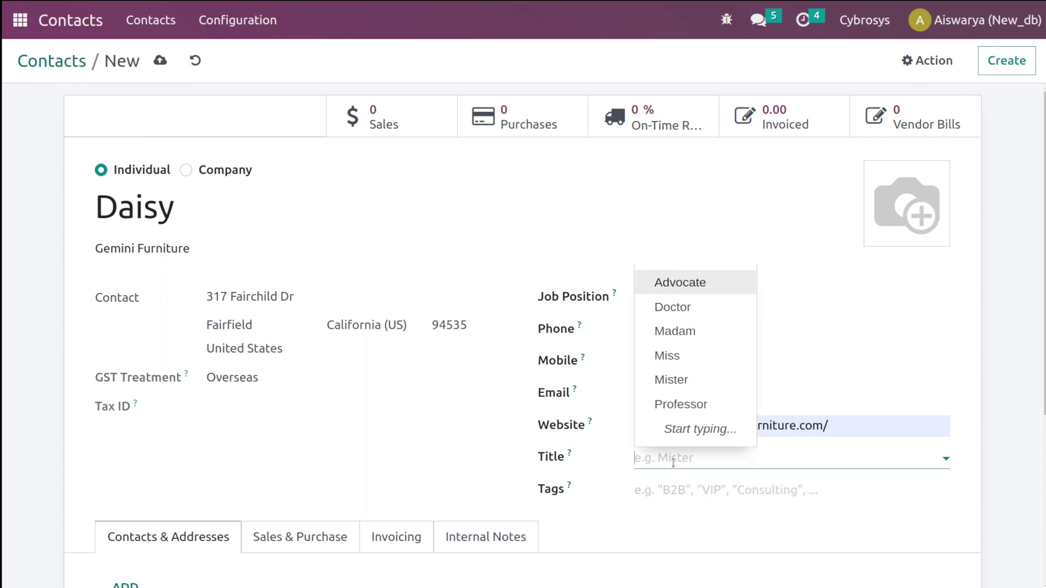
{"action": "left_click", "coordinate": [669, 355]}
{"action": "left_click", "coordinate": [643, 491]}
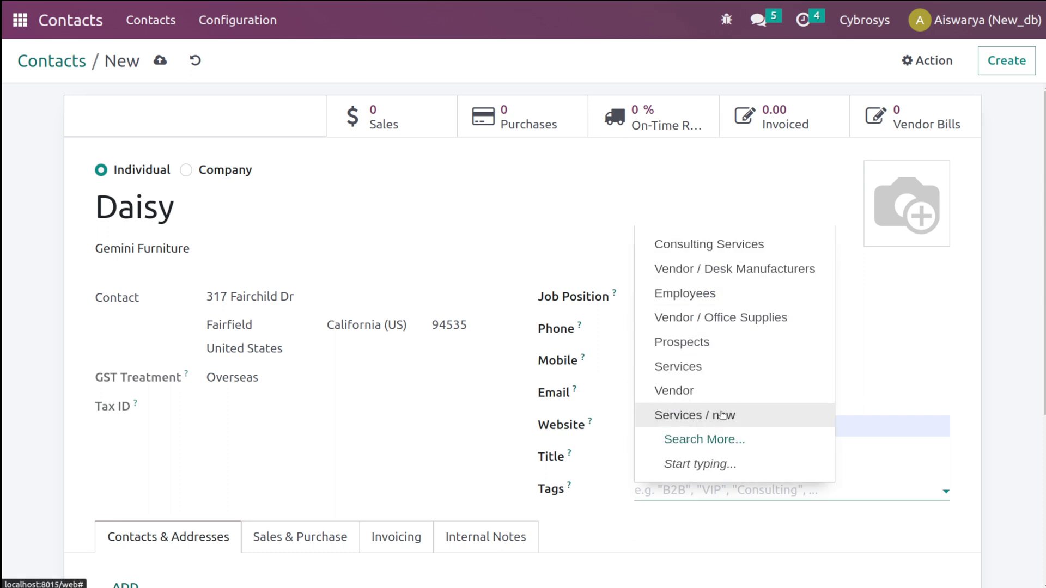
{"action": "left_click", "coordinate": [747, 422]}
{"action": "left_click", "coordinate": [700, 452]}
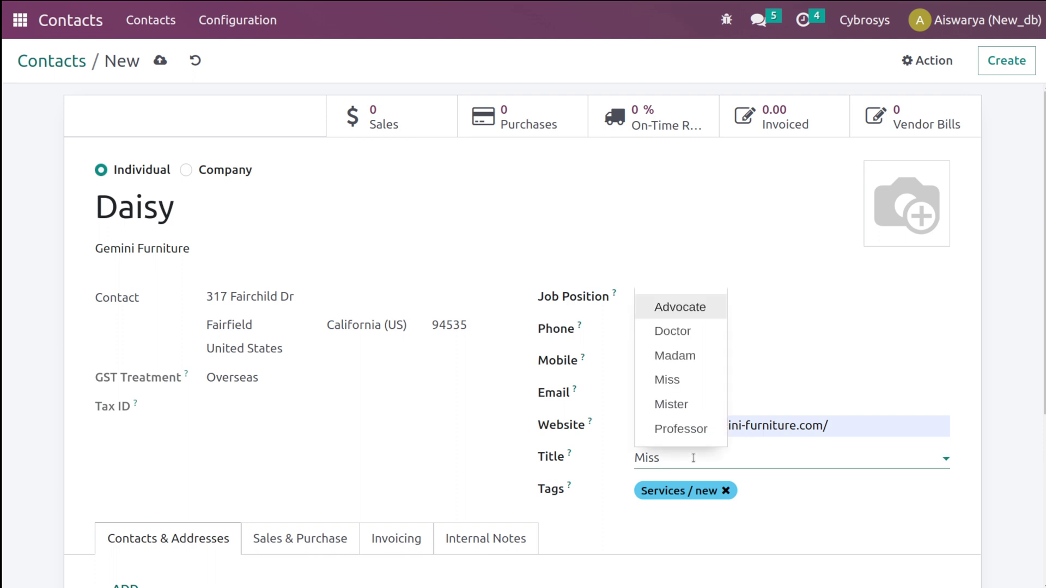
{"action": "left_click", "coordinate": [689, 313]}
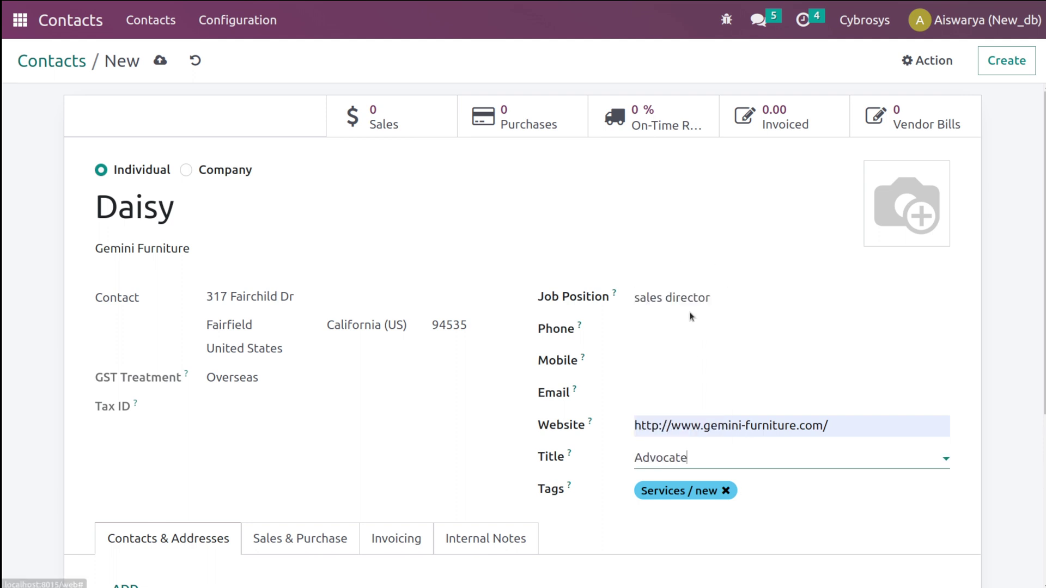
{"action": "left_click", "coordinate": [697, 456]}
{"action": "left_click", "coordinate": [412, 434]}
- Add an Other Address in Fairfield with a contact person's name and save it
{"action": "scroll", "coordinate": [411, 433], "scroll_direction": "down", "scroll_amount": 3}
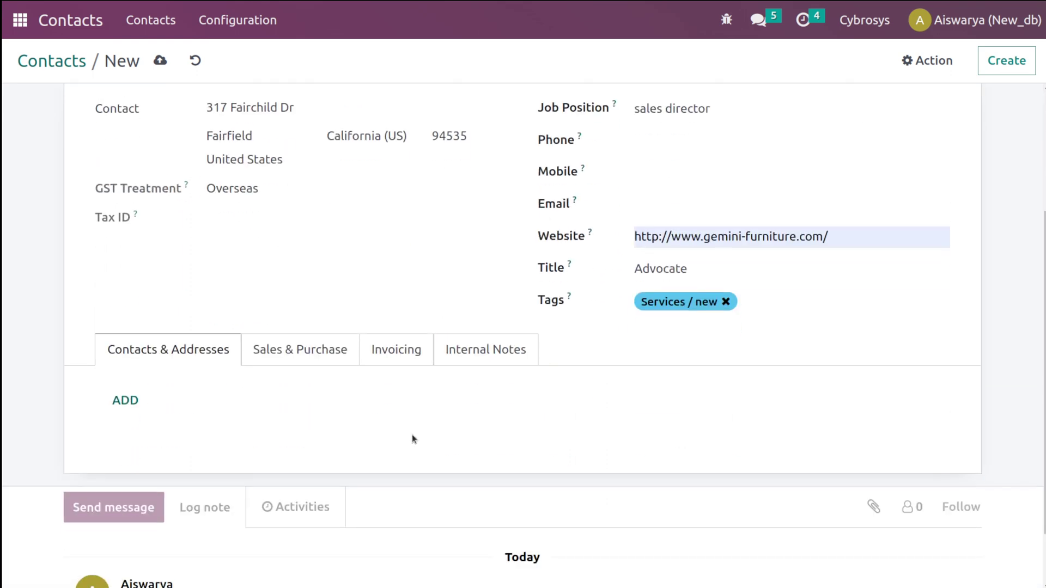
{"action": "scroll", "coordinate": [411, 433], "scroll_direction": "down", "scroll_amount": 1}
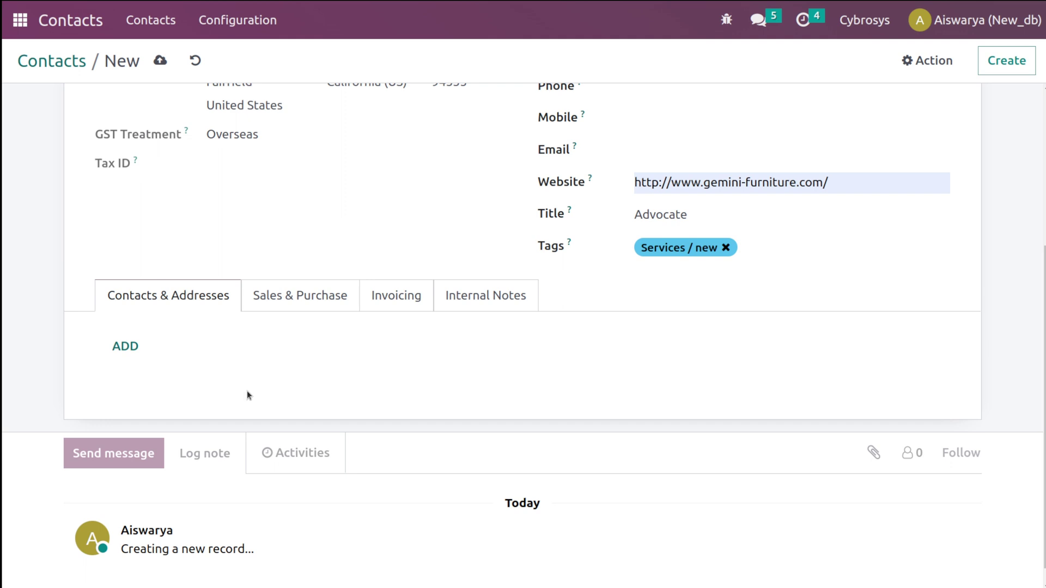
{"action": "left_click", "coordinate": [125, 349]}
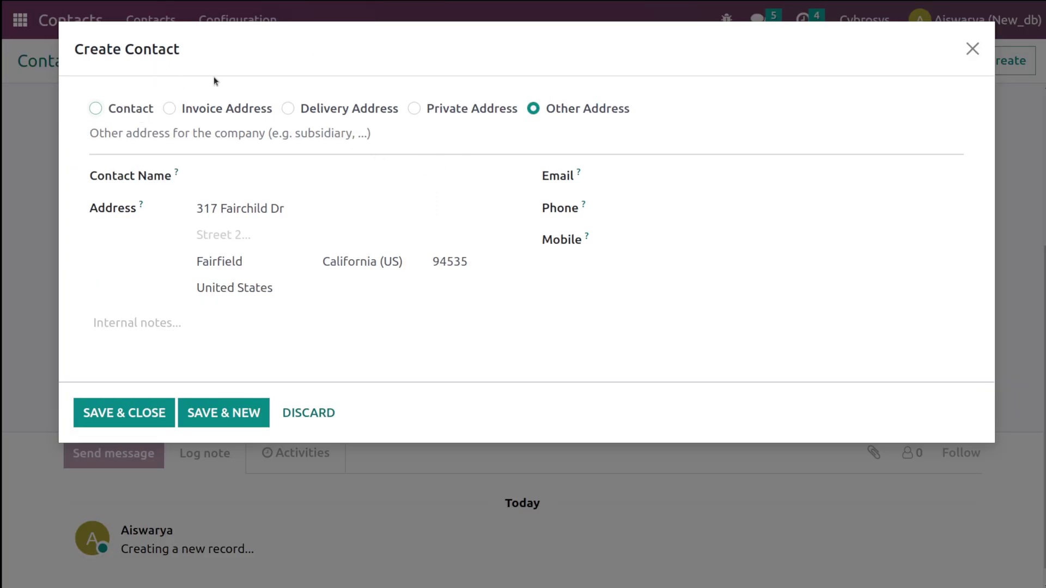
{"action": "mouse_move", "coordinate": [338, 124]}
{"action": "left_click", "coordinate": [272, 176]}
{"action": "type", "text": "bob"}
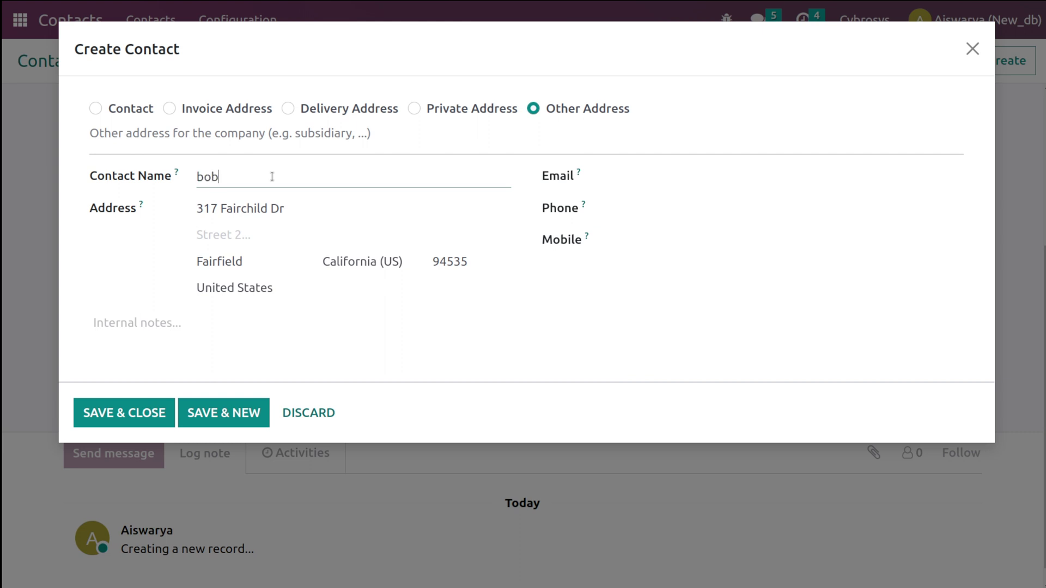
{"action": "left_click", "coordinate": [116, 415]}
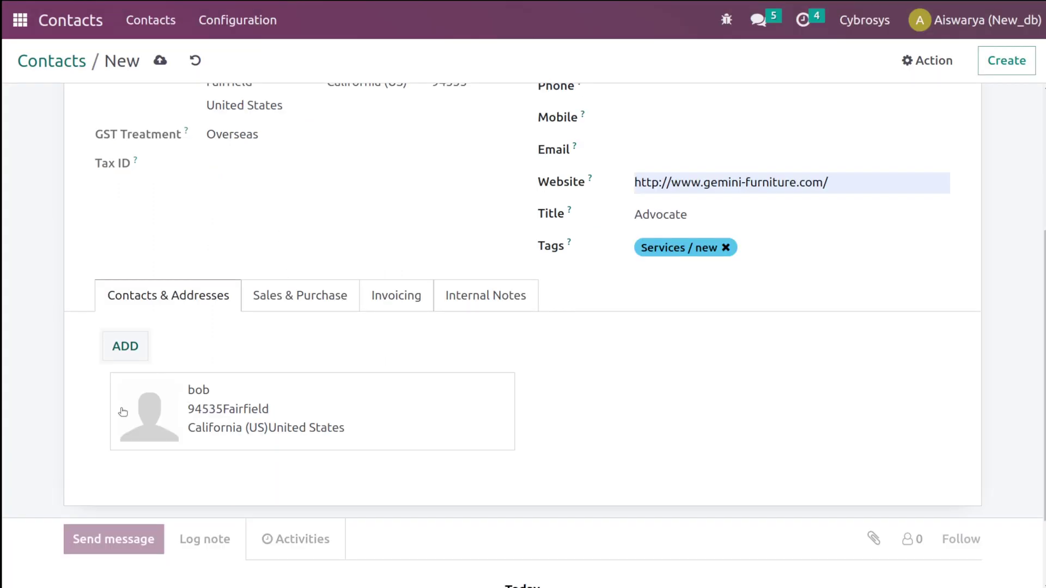
- Add a second address of type Private Address and save it
{"action": "left_click", "coordinate": [130, 355]}
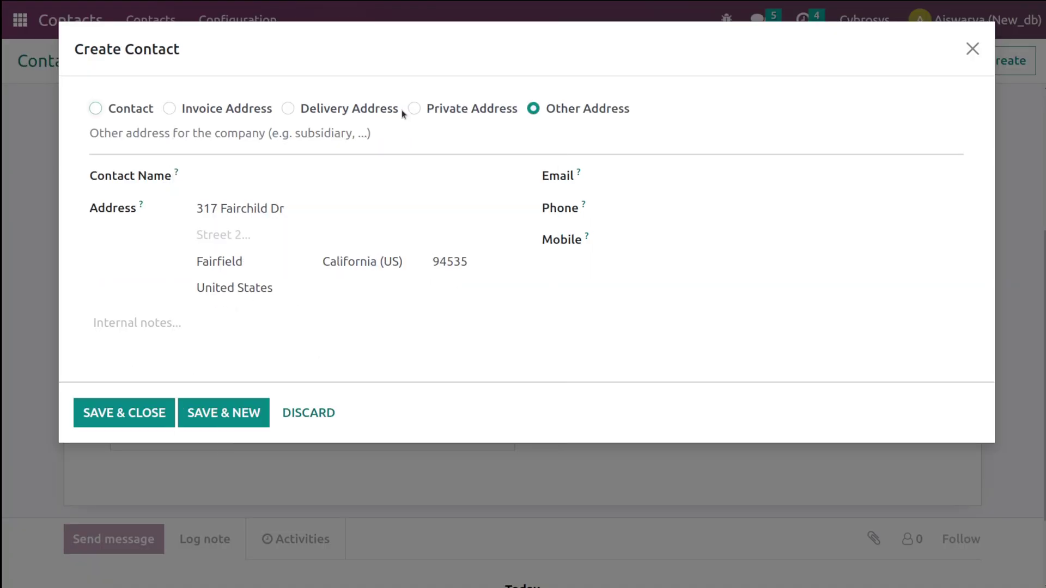
{"action": "left_click", "coordinate": [414, 109]}
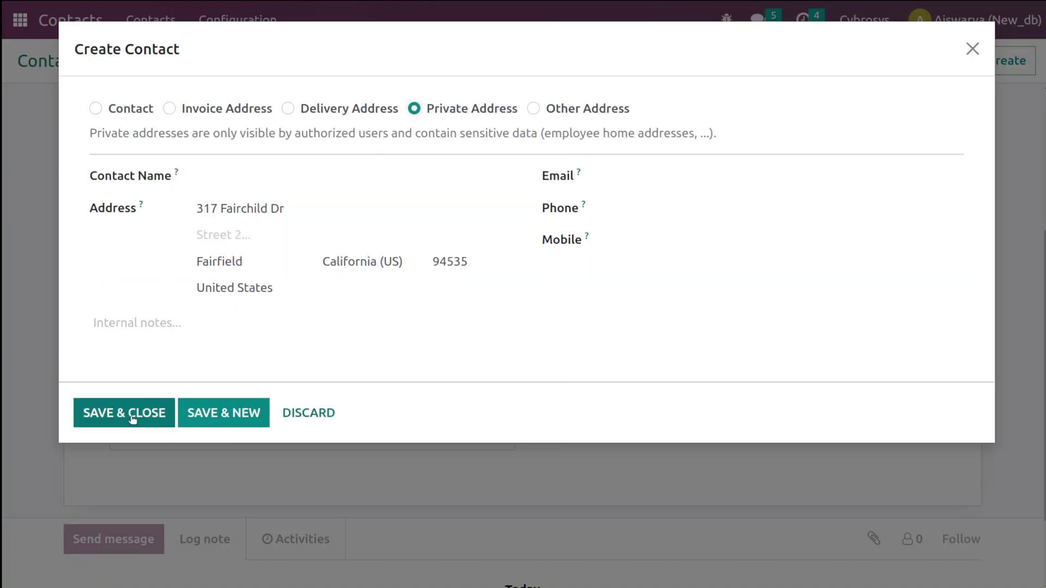
{"action": "left_click", "coordinate": [134, 417]}
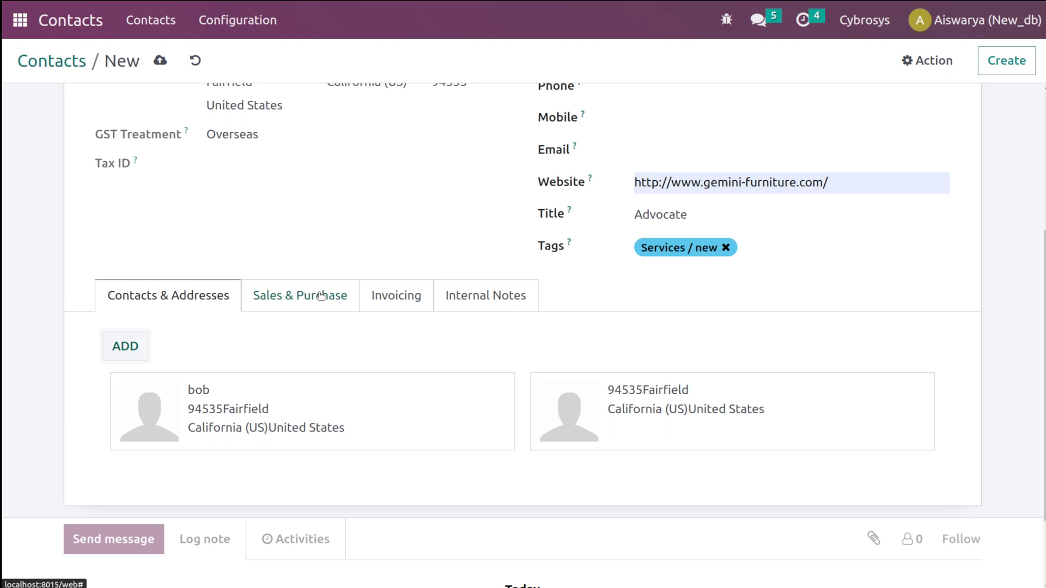
- Assign the current user as salesperson, the Sales team, and 21 Days sales payment terms
{"action": "left_click", "coordinate": [321, 296]}
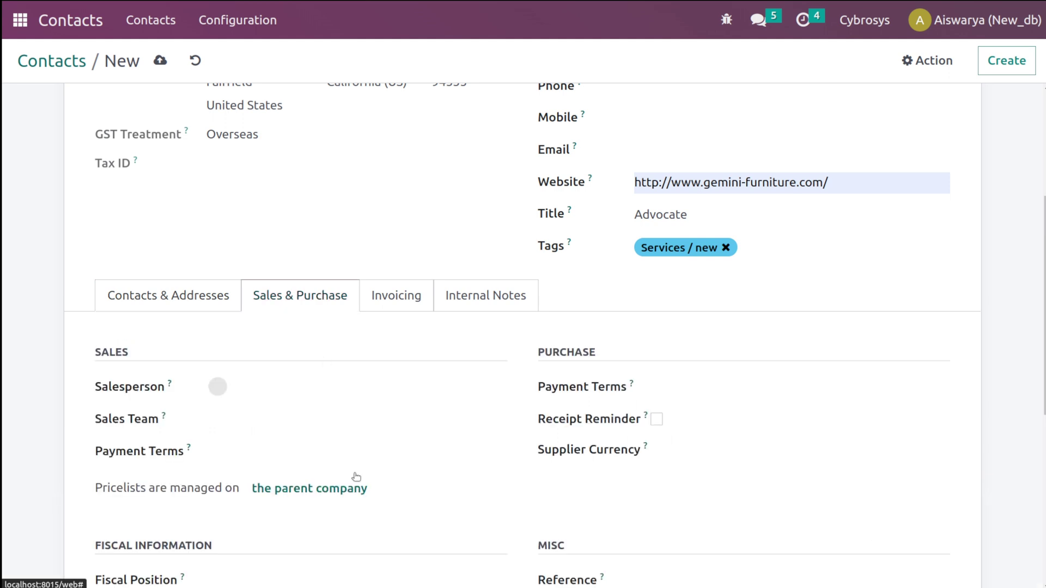
{"action": "left_click", "coordinate": [256, 392]}
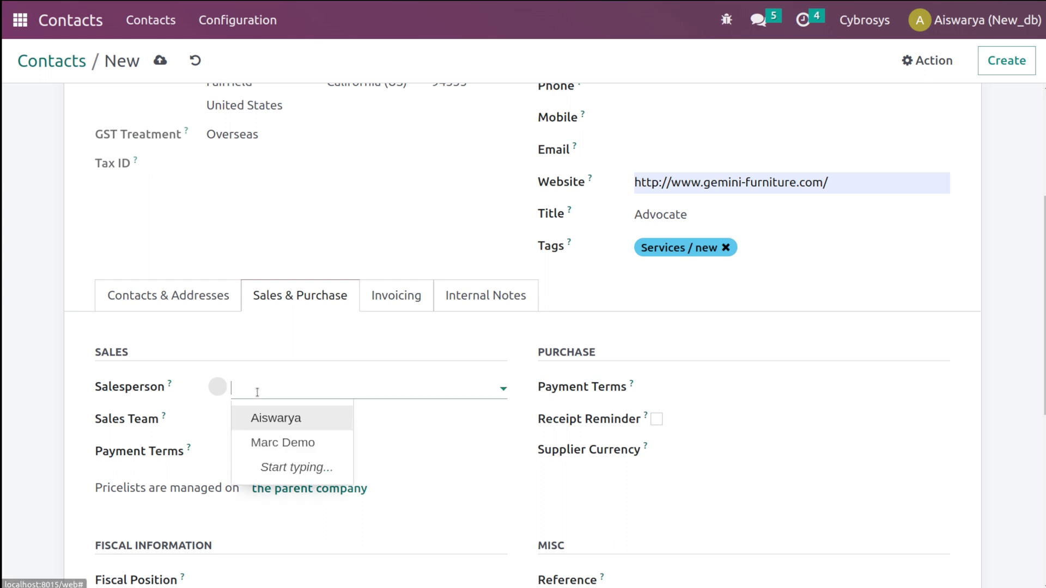
{"action": "scroll", "coordinate": [257, 392], "scroll_direction": "down", "scroll_amount": 1}
{"action": "left_click", "coordinate": [258, 328]}
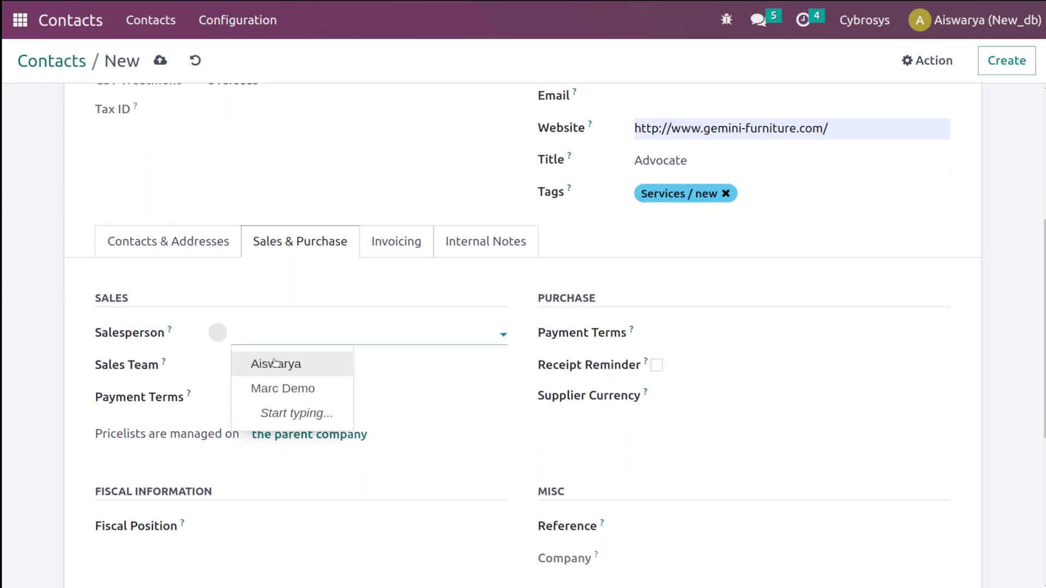
{"action": "left_click", "coordinate": [275, 364]}
{"action": "left_click", "coordinate": [250, 366]}
{"action": "scroll", "coordinate": [250, 366], "scroll_direction": "down", "scroll_amount": 3}
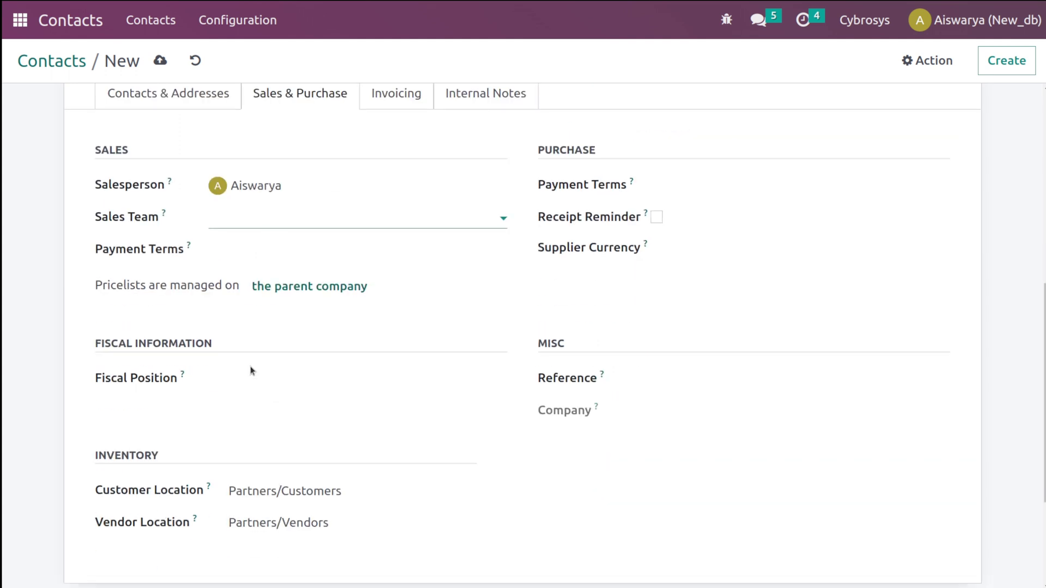
{"action": "left_click", "coordinate": [264, 218]}
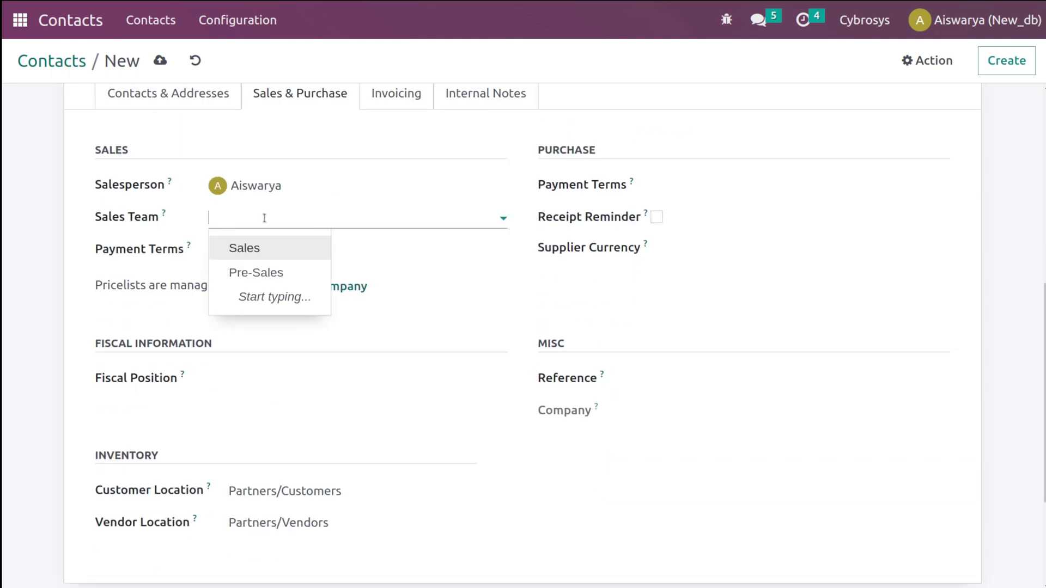
{"action": "left_click", "coordinate": [258, 248]}
{"action": "left_click", "coordinate": [233, 253]}
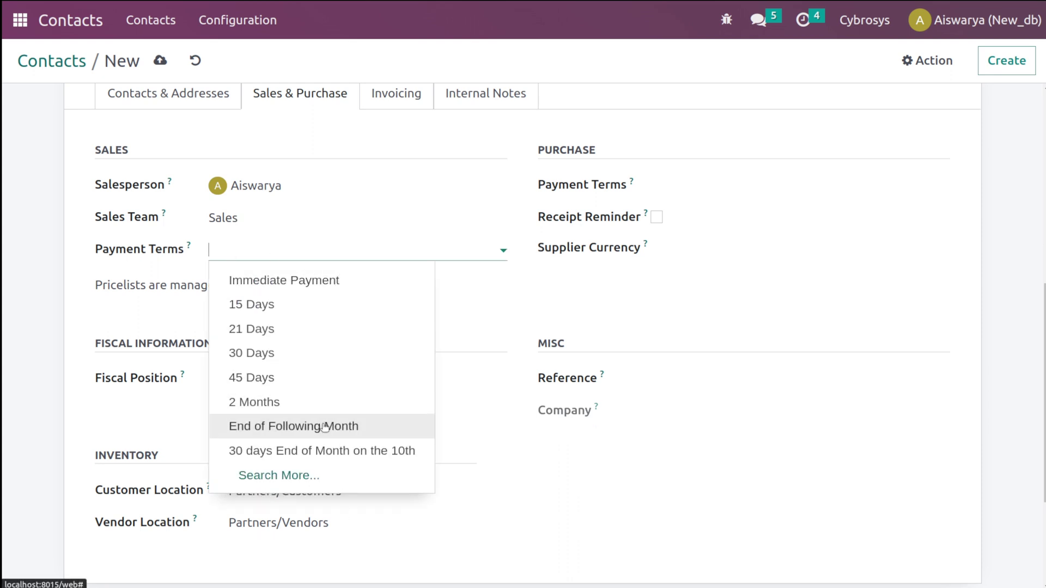
{"action": "left_click", "coordinate": [292, 330]}
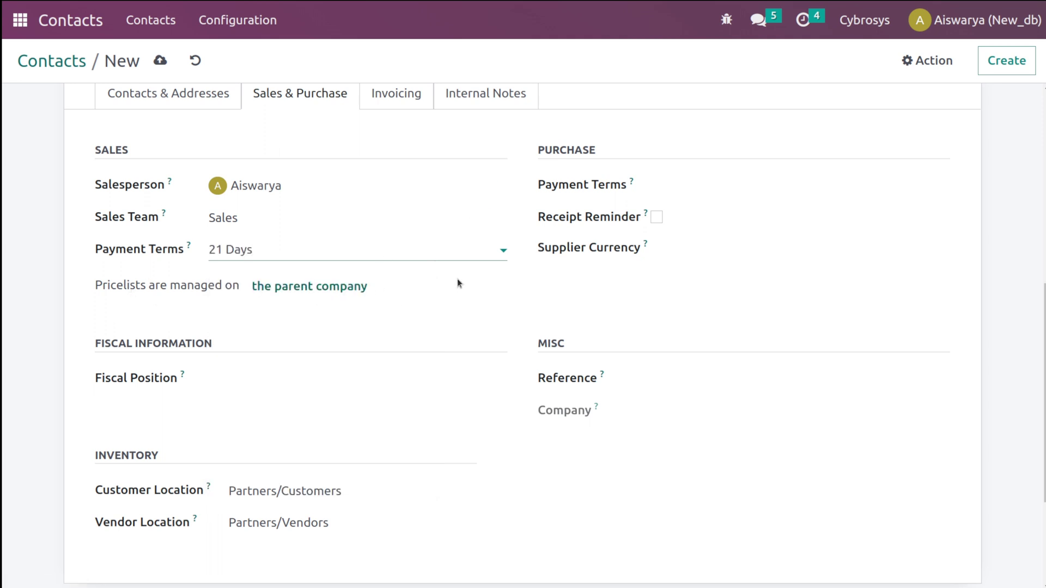
- Set 15 Days purchase payment terms, enable the receipt reminder, and choose INR supplier currency
{"action": "scroll", "coordinate": [457, 280], "scroll_direction": "up", "scroll_amount": 1}
{"action": "scroll", "coordinate": [459, 280], "scroll_direction": "up", "scroll_amount": 1}
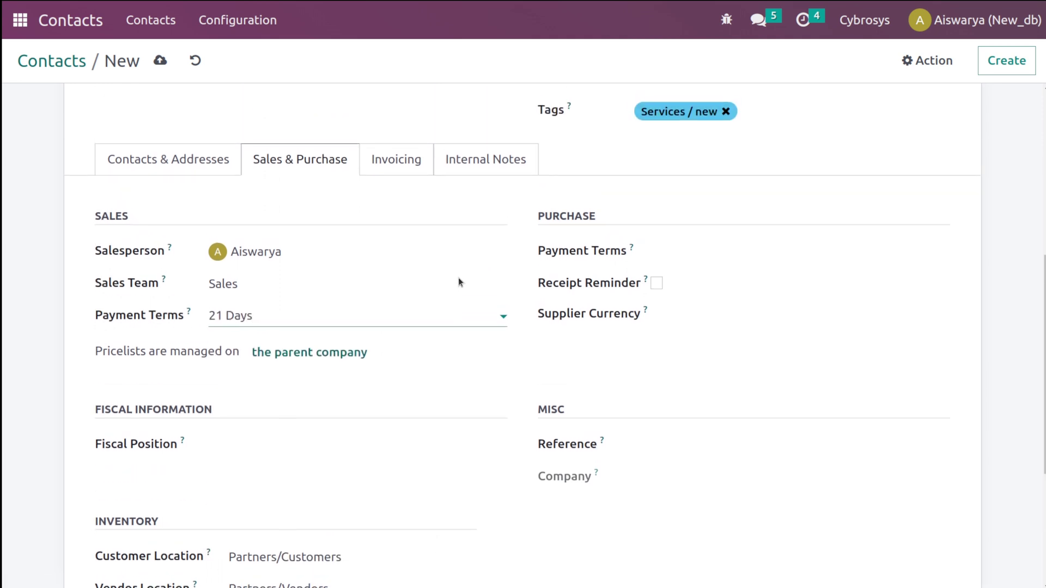
{"action": "left_click", "coordinate": [688, 256]}
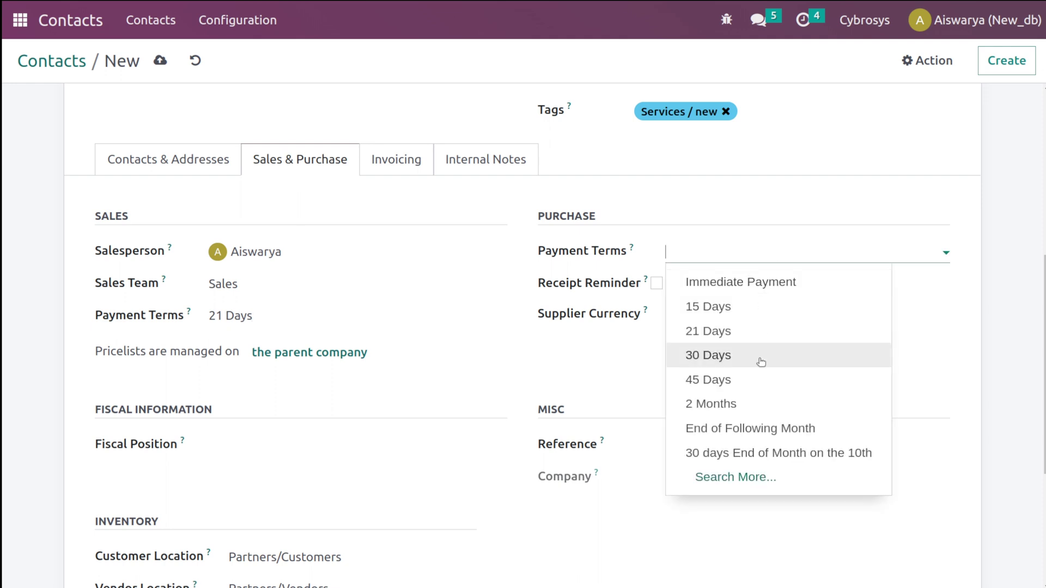
{"action": "left_click", "coordinate": [748, 314]}
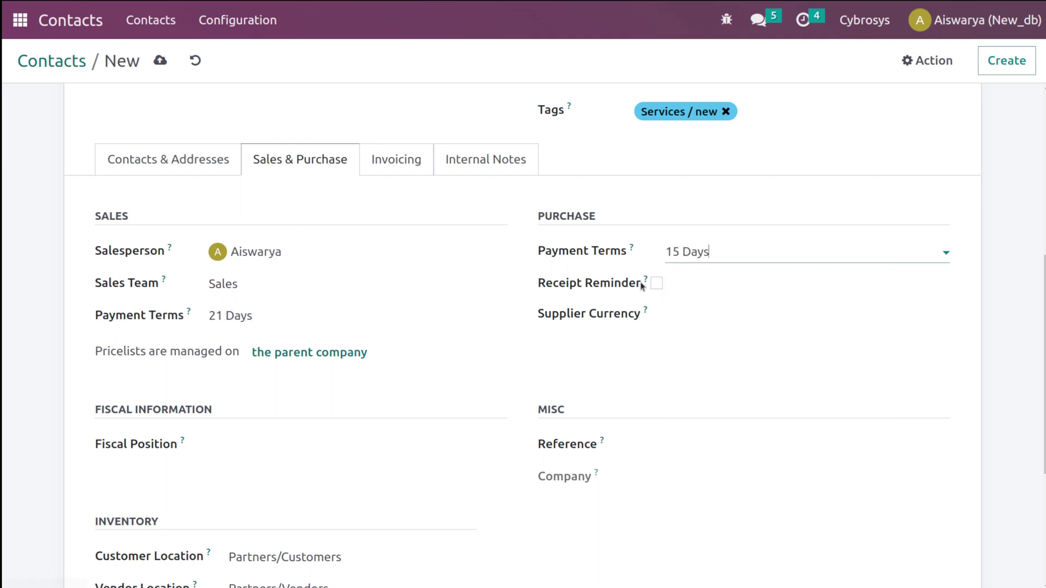
{"action": "left_click", "coordinate": [656, 284]}
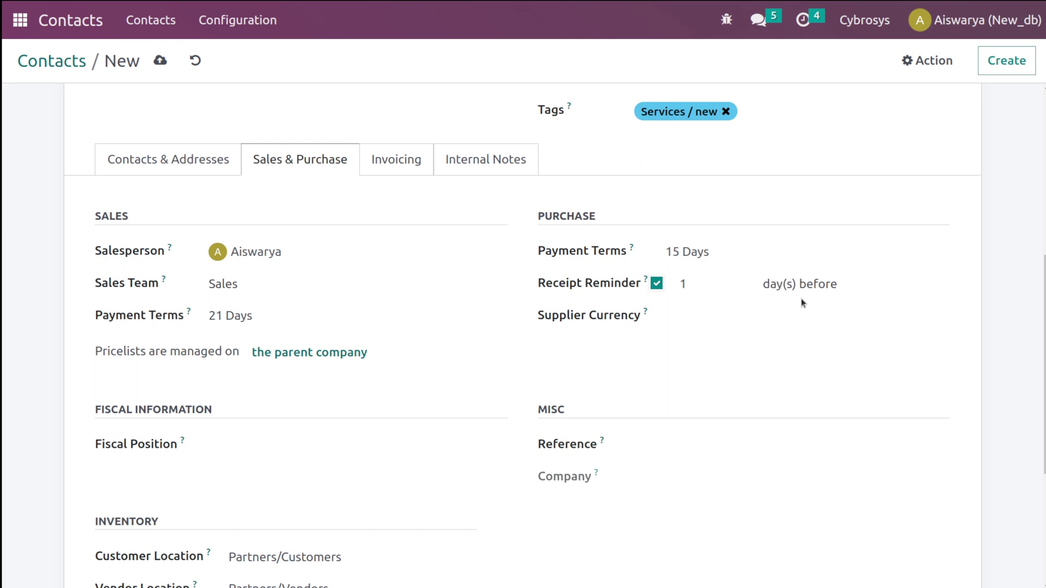
{"action": "left_click", "coordinate": [800, 316]}
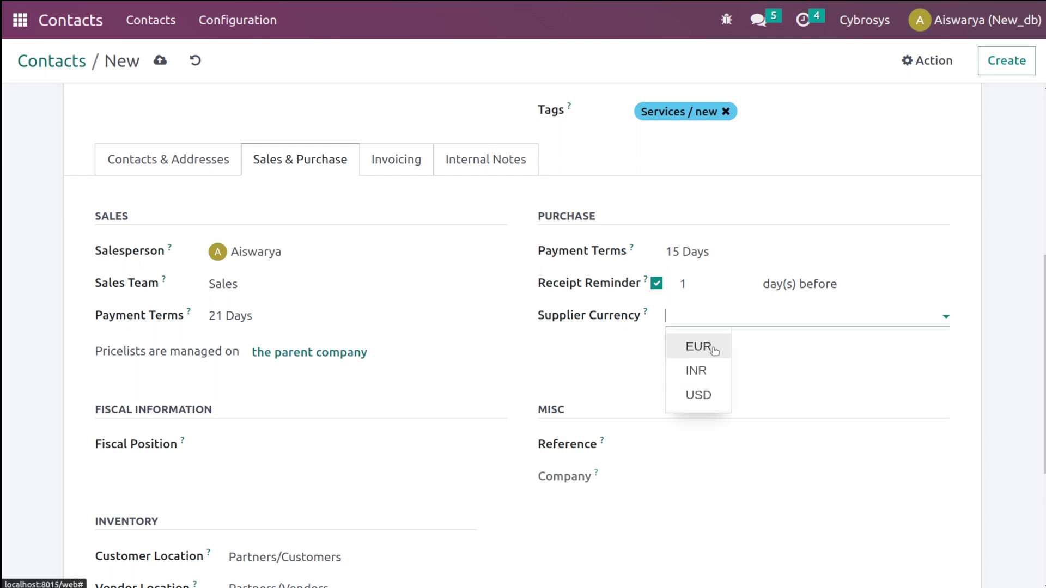
{"action": "left_click", "coordinate": [699, 375]}
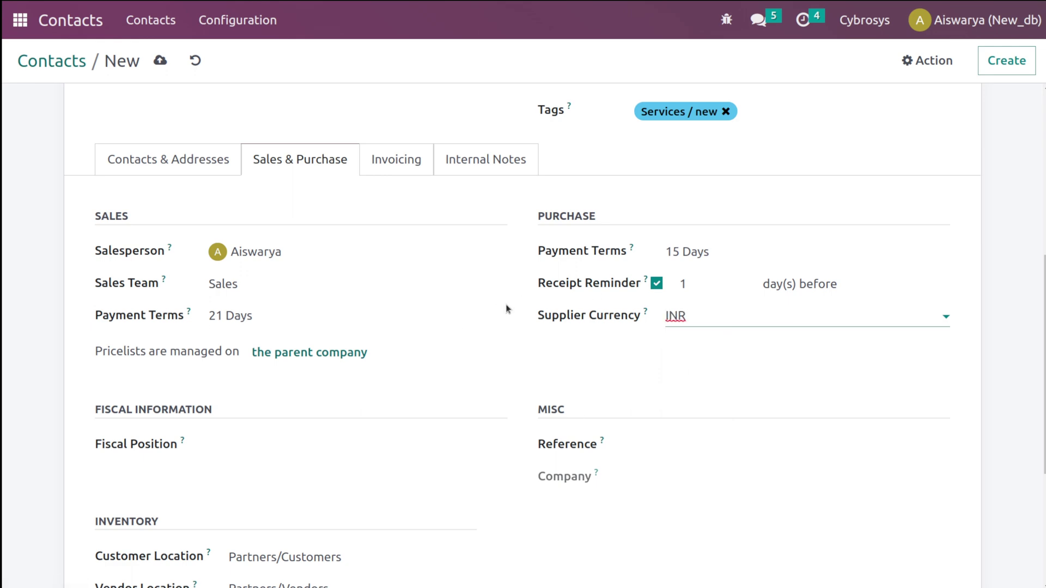
{"action": "scroll", "coordinate": [507, 306], "scroll_direction": "down", "scroll_amount": 5}
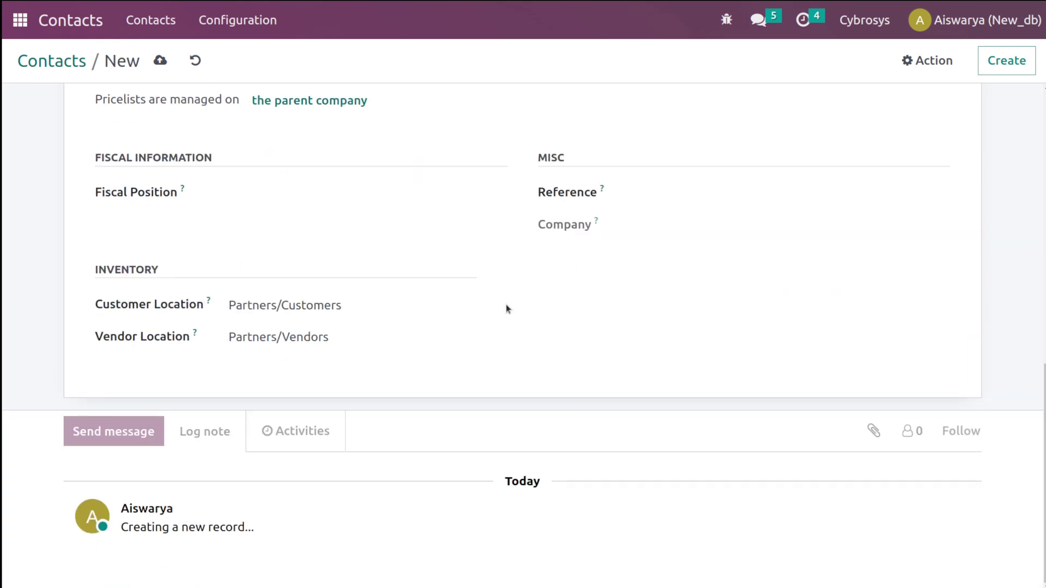
- Check the Fiscal Position options without choosing one
{"action": "left_click", "coordinate": [630, 189]}
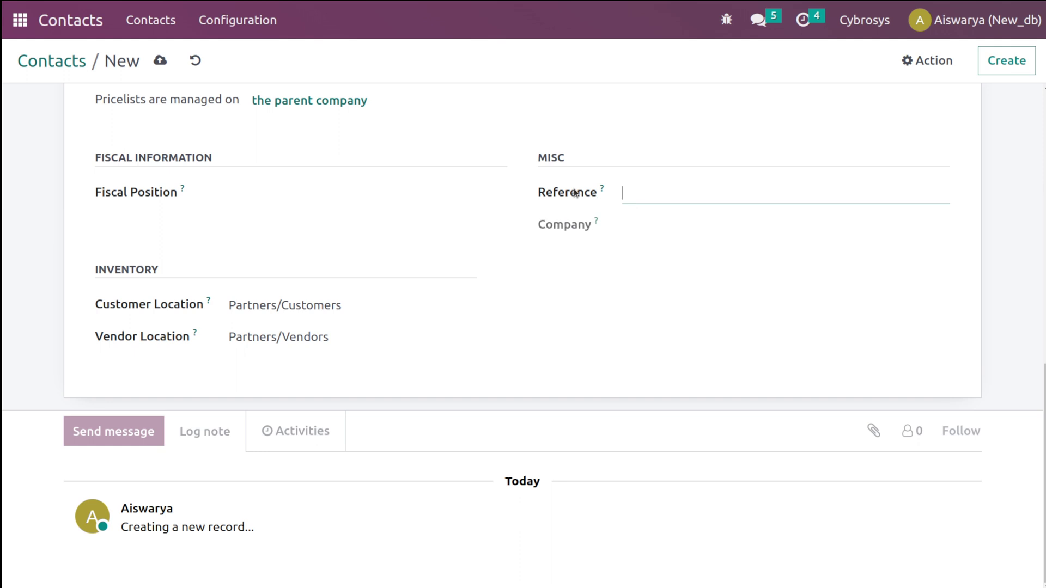
{"action": "left_click", "coordinate": [263, 196]}
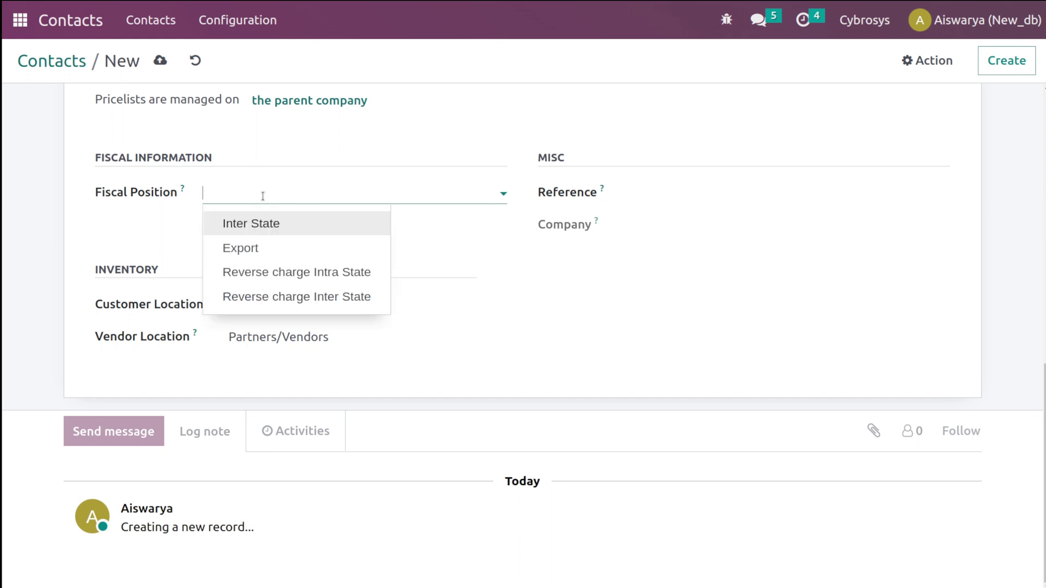
{"action": "left_click", "coordinate": [262, 196]}
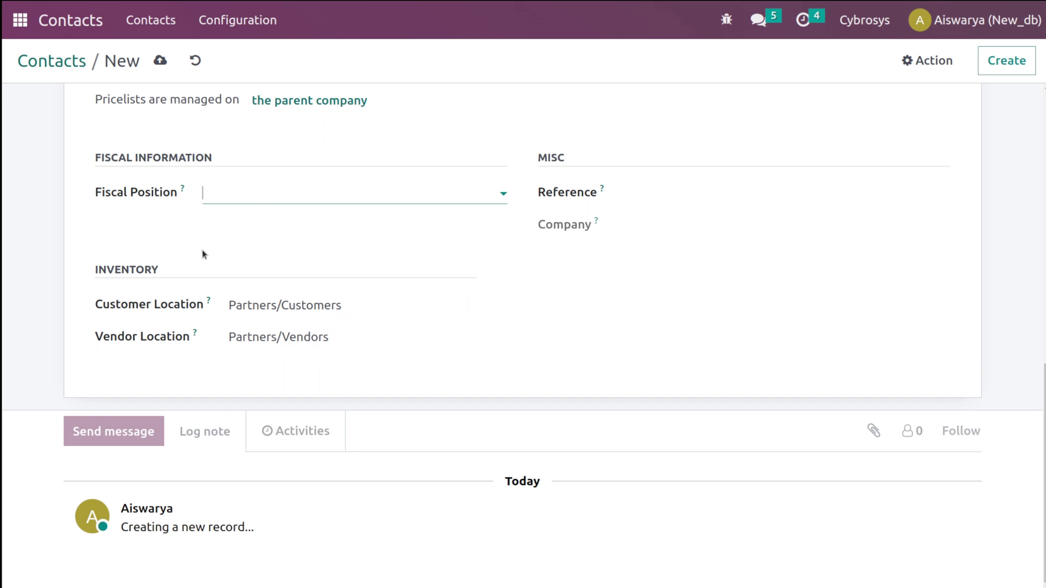
{"action": "scroll", "coordinate": [203, 253], "scroll_direction": "up", "scroll_amount": 1}
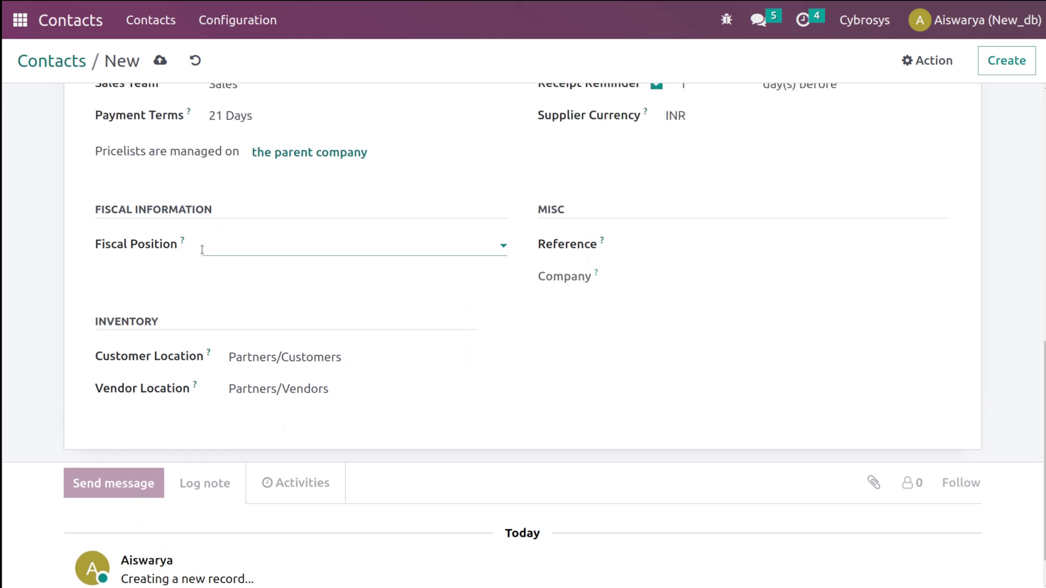
{"action": "scroll", "coordinate": [202, 250], "scroll_direction": "up", "scroll_amount": 5}
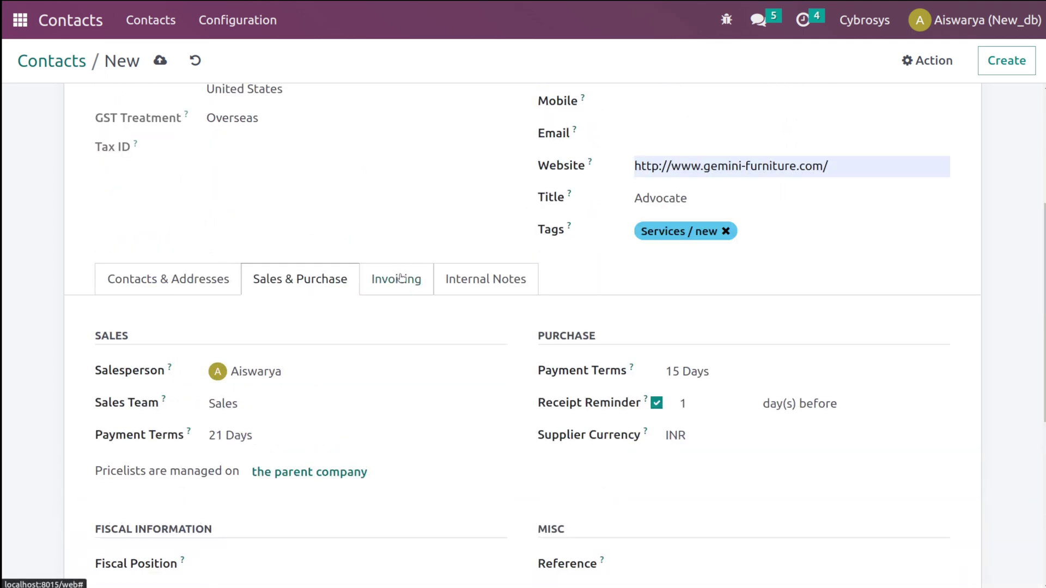
- Review the Invoicing tab, then bring up the blank Internal Notes section
{"action": "left_click", "coordinate": [401, 277]}
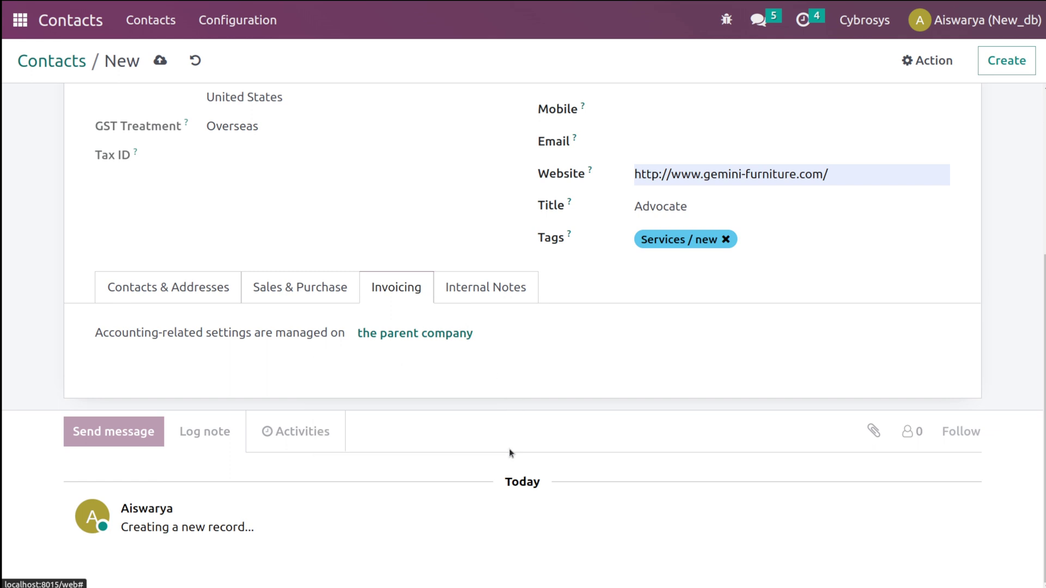
{"action": "left_click", "coordinate": [518, 287]}
{"action": "scroll", "coordinate": [522, 294], "scroll_direction": "down", "scroll_amount": 3}
{"action": "left_click", "coordinate": [357, 226]}
{"action": "scroll", "coordinate": [356, 226], "scroll_direction": "up", "scroll_amount": 5}
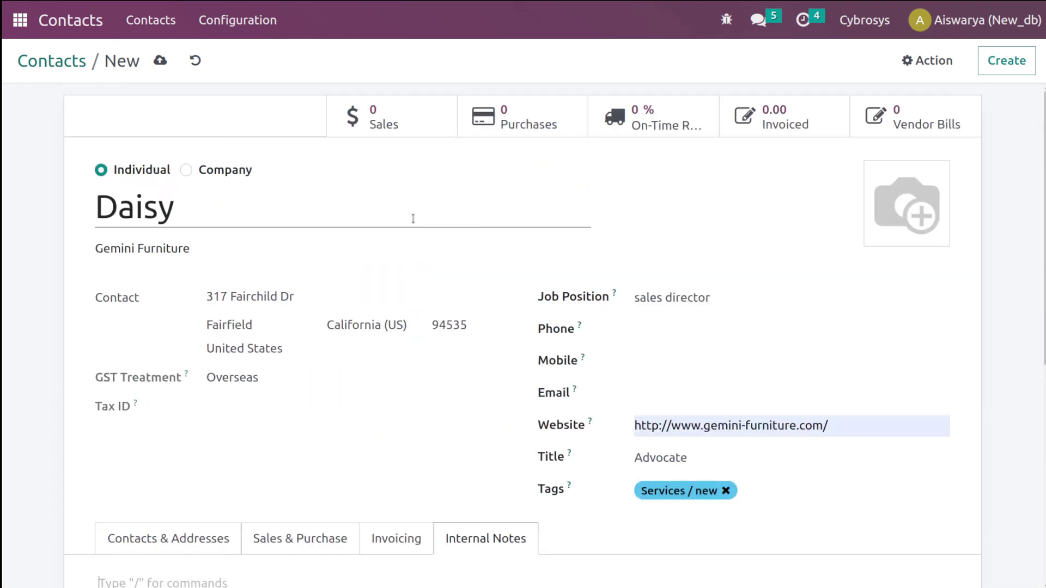
- Save the Gemini Furniture contact and return to the Contacts kanban, now showing 42 cards
{"action": "scroll", "coordinate": [413, 218], "scroll_direction": "down", "scroll_amount": 5}
{"action": "scroll", "coordinate": [357, 362], "scroll_direction": "up", "scroll_amount": 5}
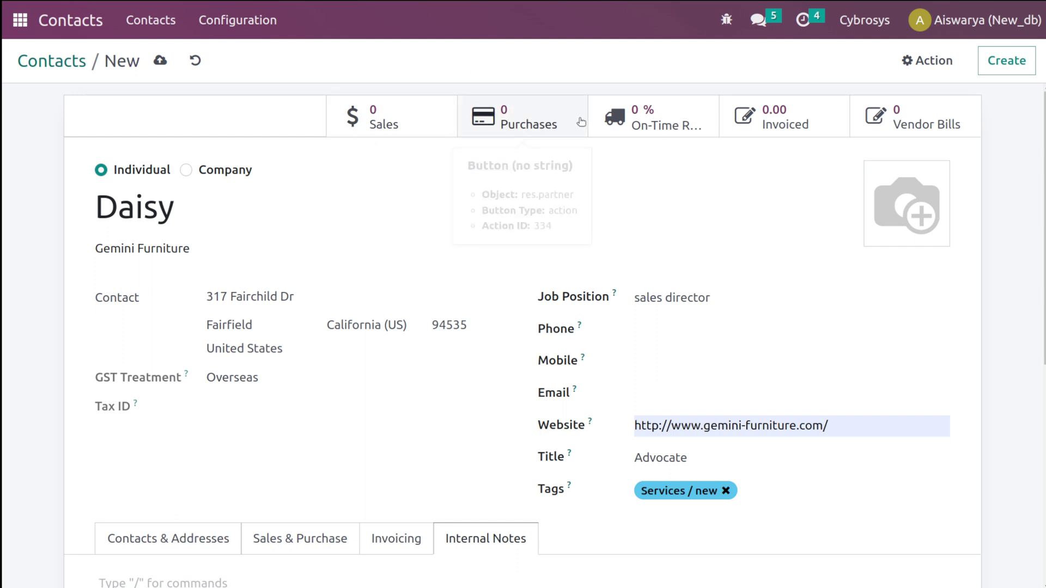
{"action": "left_click", "coordinate": [162, 60]}
{"action": "scroll", "coordinate": [266, 352], "scroll_direction": "down", "scroll_amount": 6}
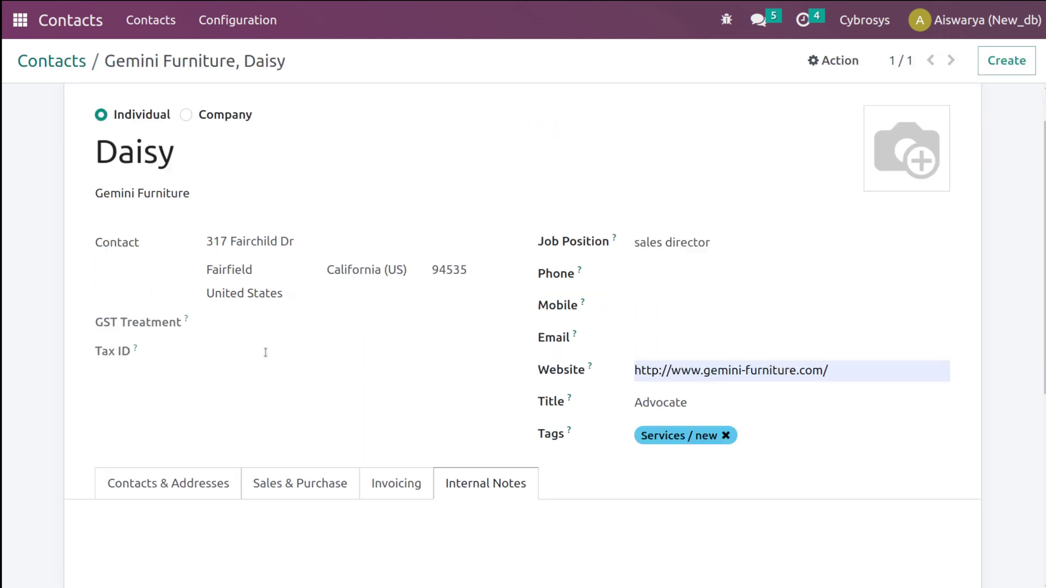
{"action": "scroll", "coordinate": [265, 352], "scroll_direction": "up", "scroll_amount": 5}
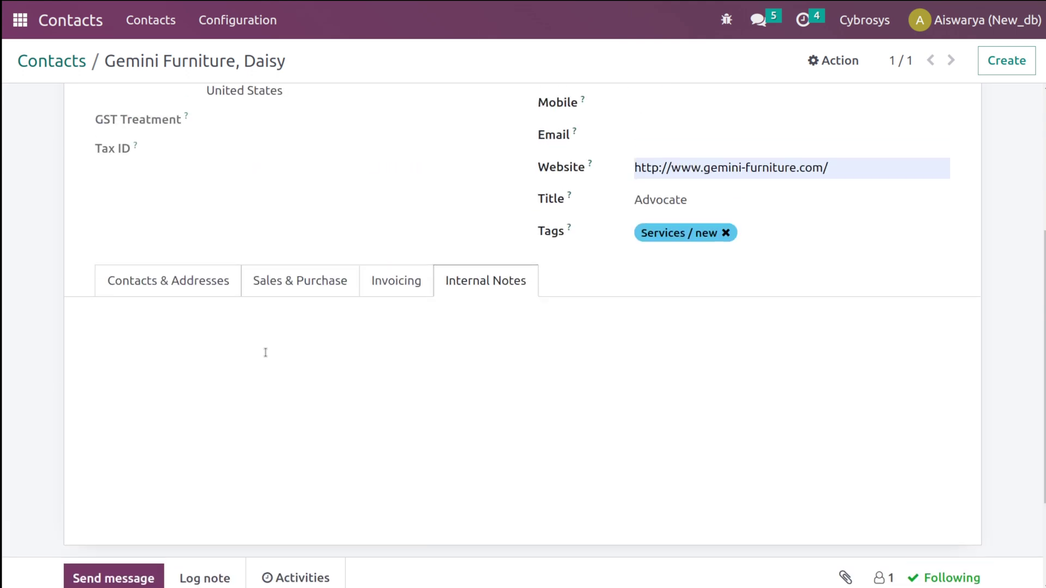
{"action": "scroll", "coordinate": [266, 352], "scroll_direction": "up", "scroll_amount": 3}
{"action": "left_click", "coordinate": [74, 64]}
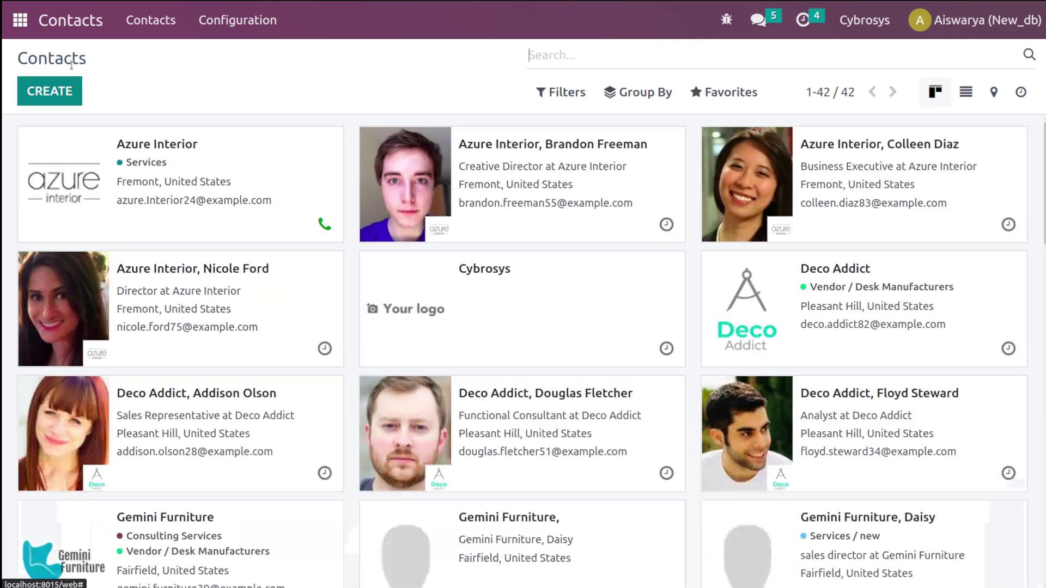